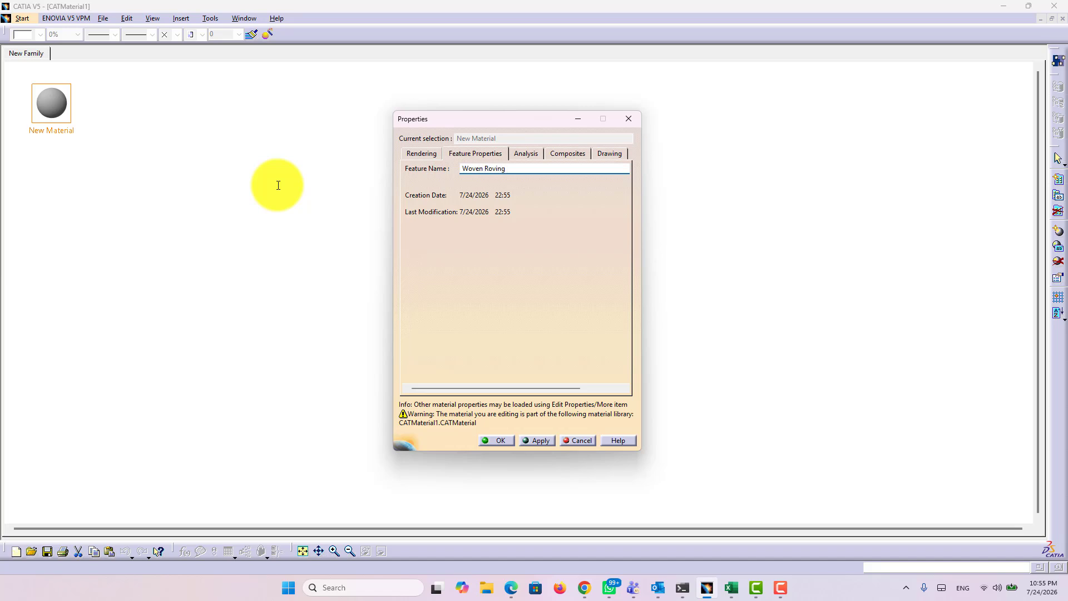
- Open the new material's analysis properties and review the material types, keeping Isotropic Material selected
left_click(526, 155)
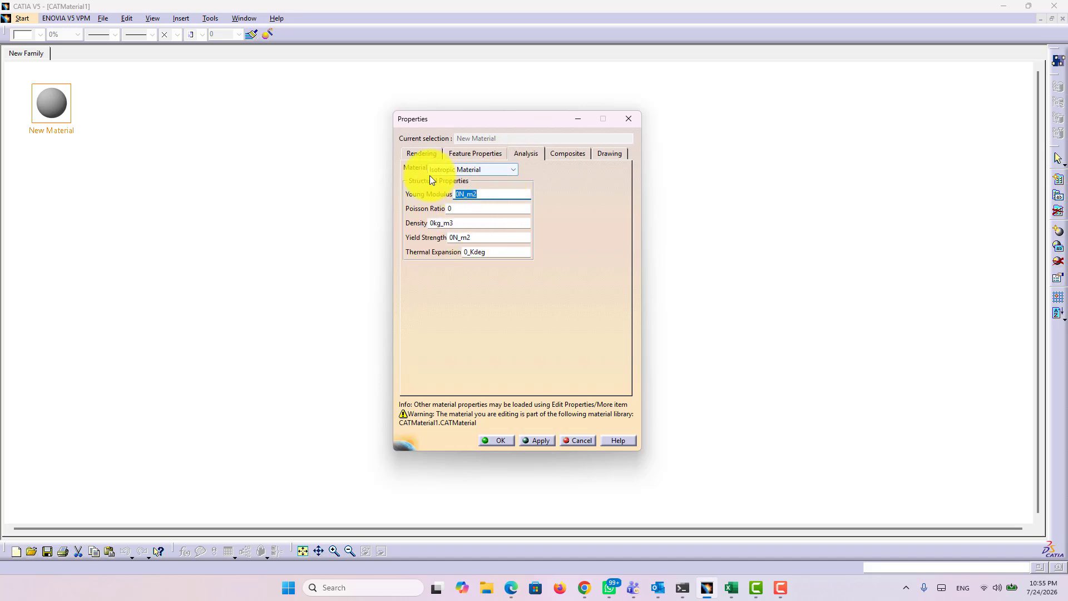
left_click_drag(454, 119, 334, 154)
left_click(388, 207)
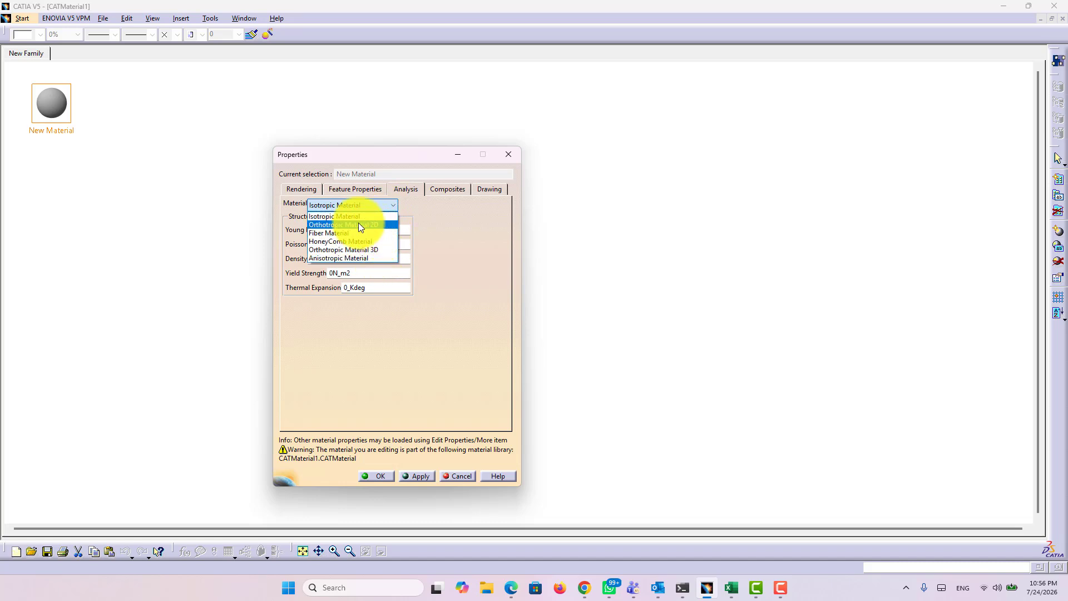
left_click(332, 219)
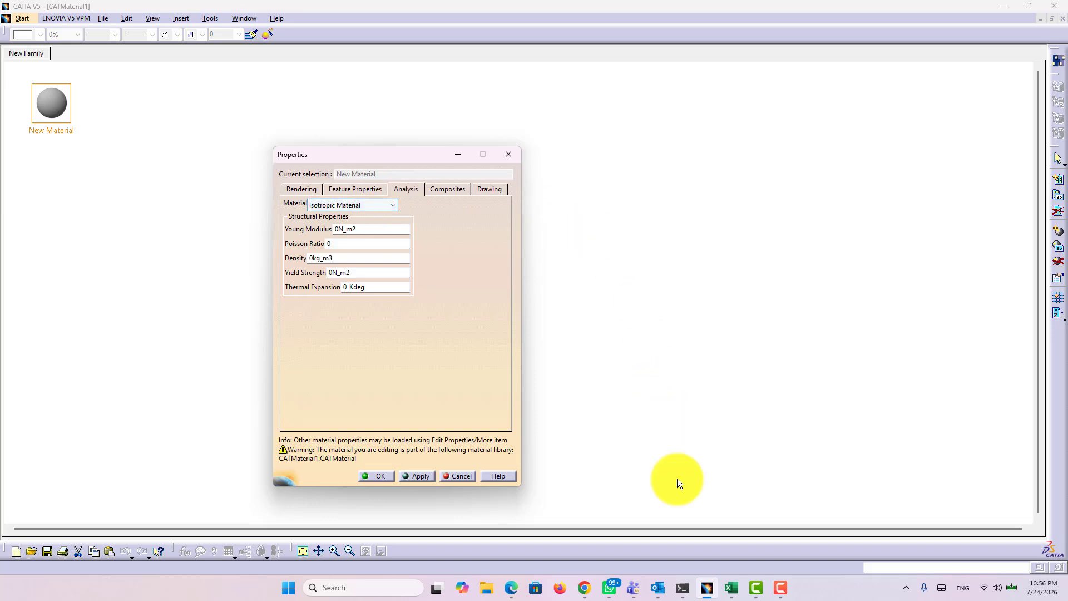
- Look at the woven roving image search results in Chrome, then return to CATIA
mouse_move(576, 592)
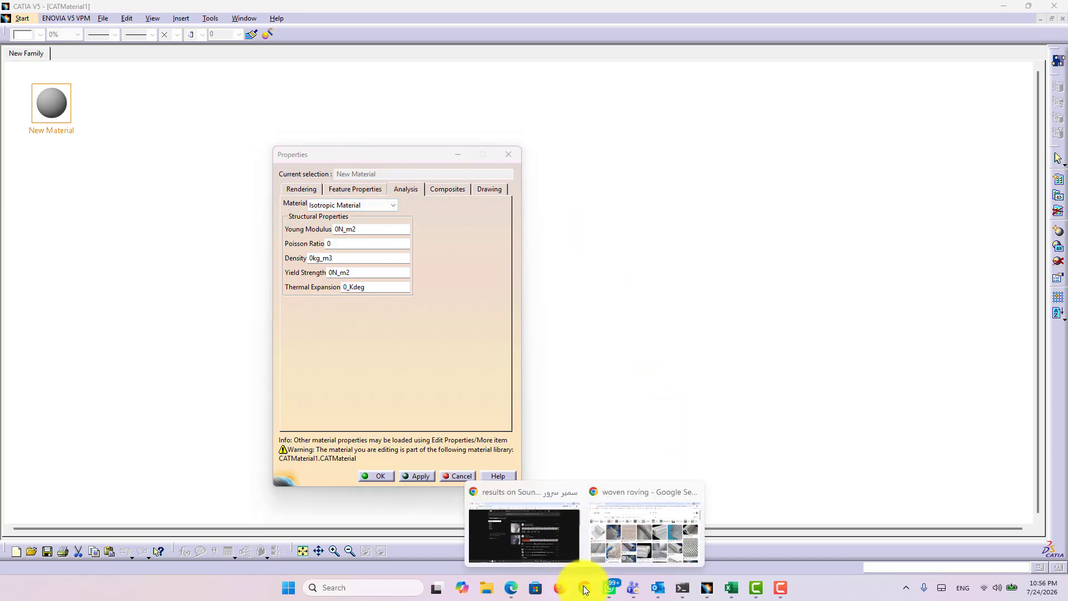
left_click(643, 536)
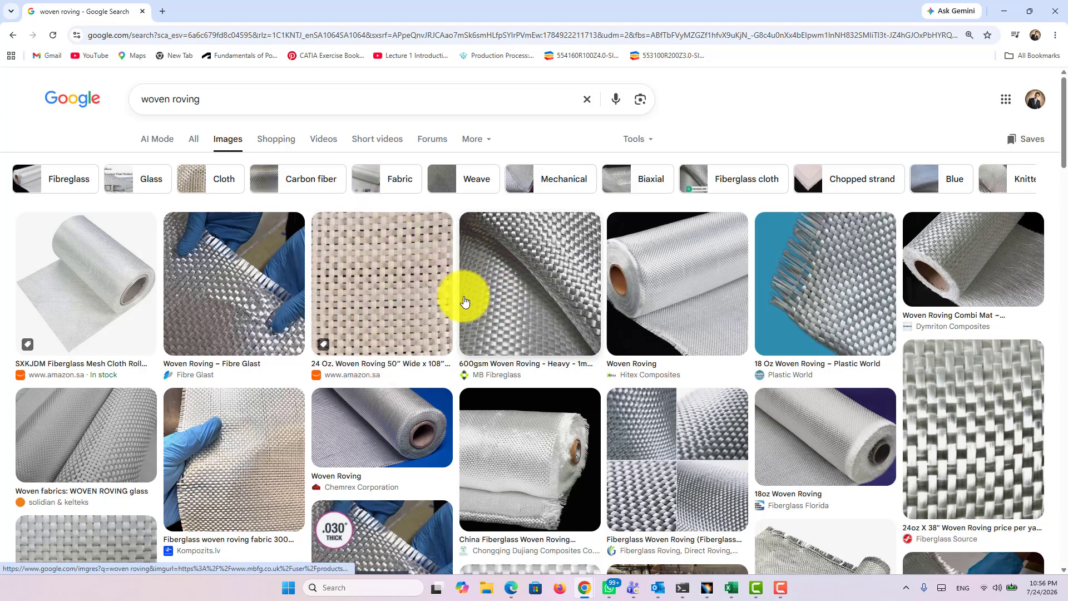
left_click(1002, 11)
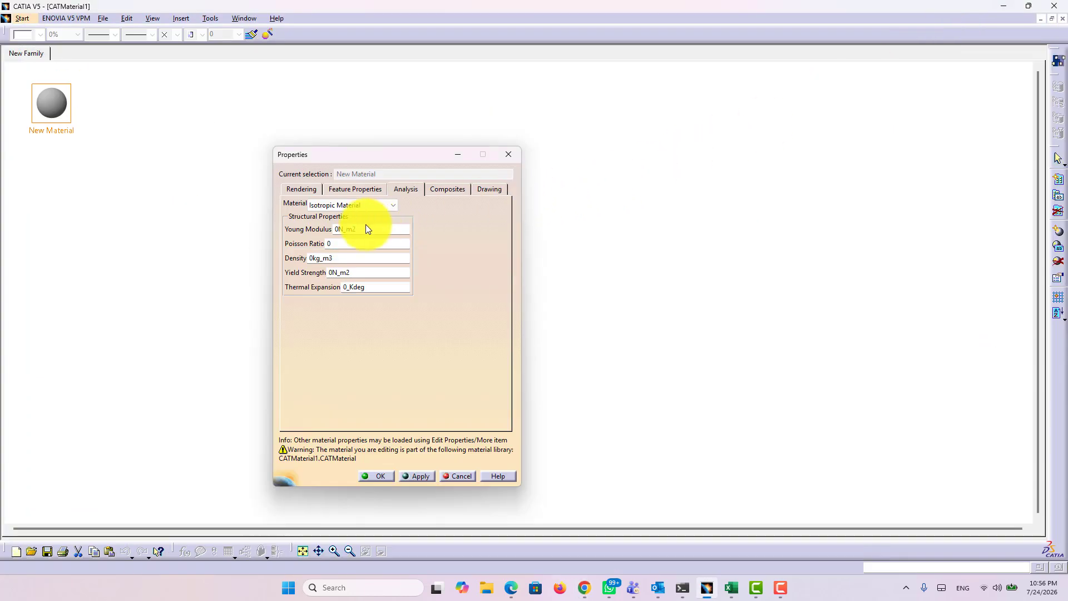
- Change the material type to Orthotropic Material 2D
left_click(373, 204)
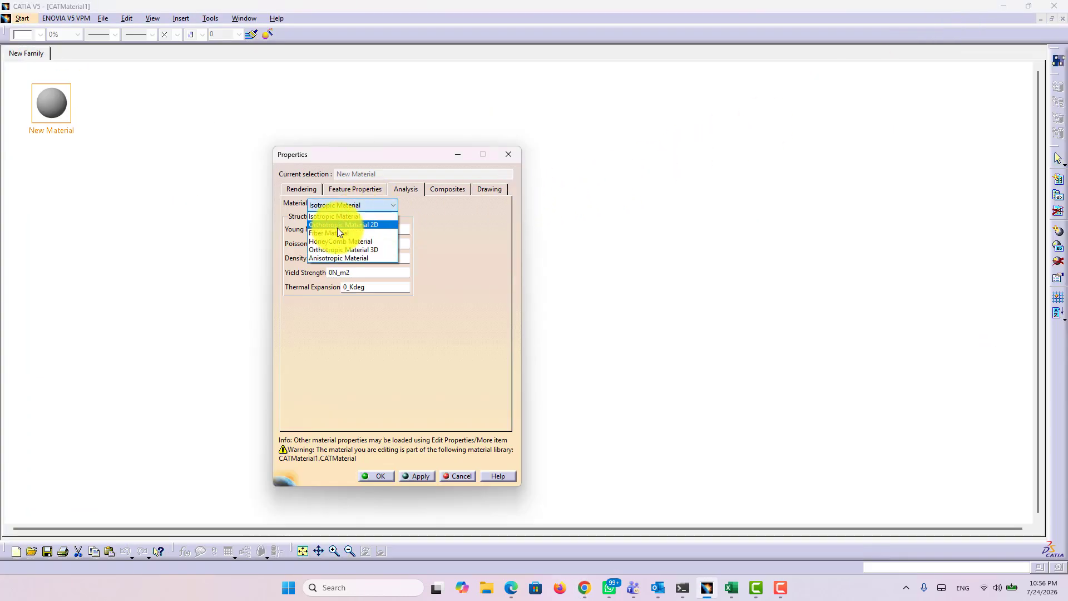
left_click(337, 227)
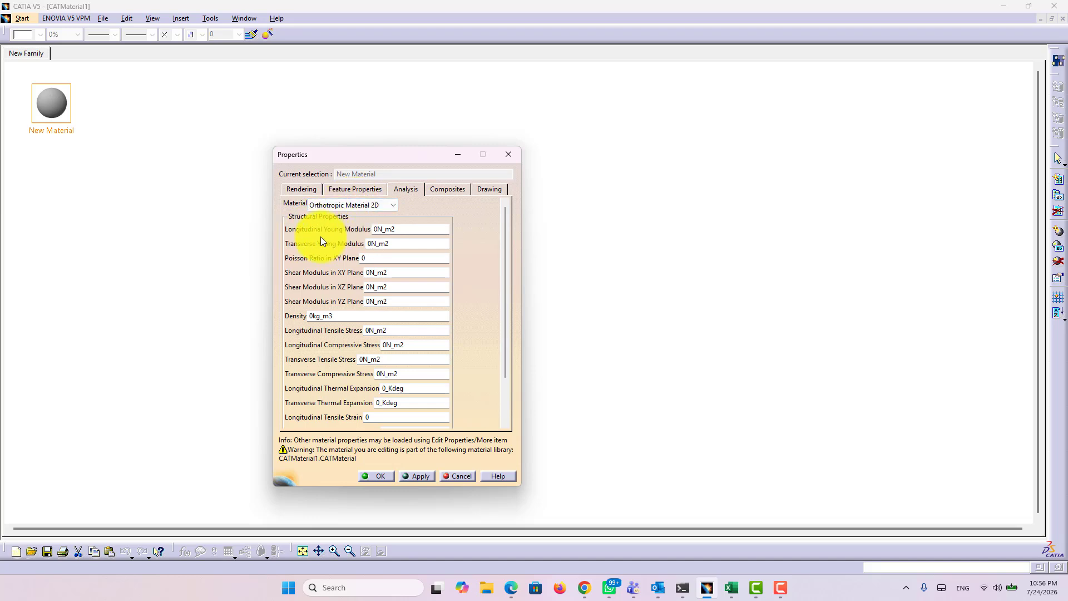
left_click(399, 229)
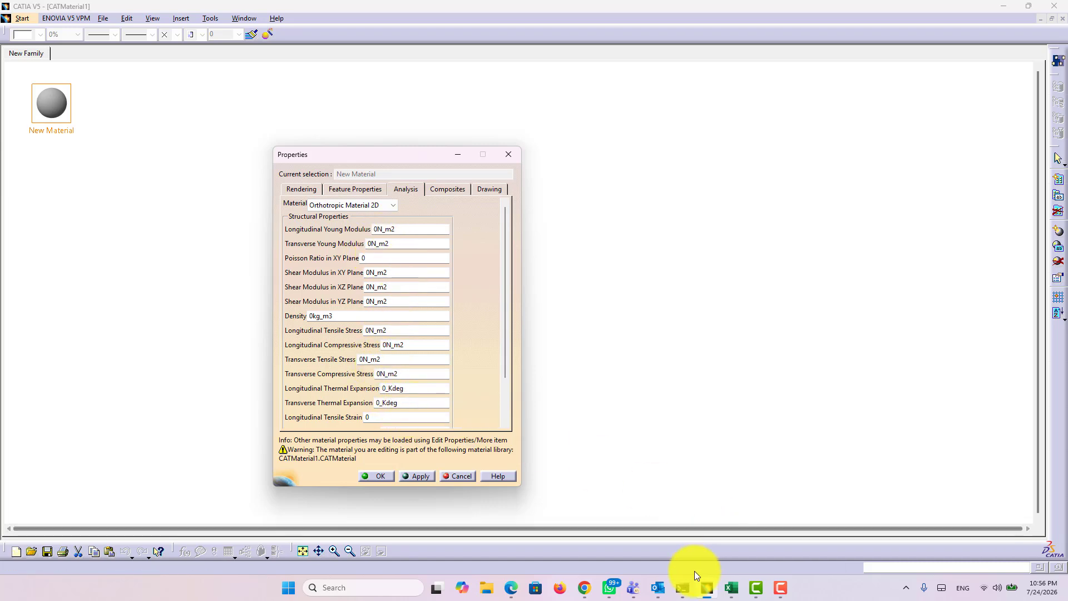
- Switch to the Excel material properties workbook, shrink its window, show the elasticity values and place it beside the CATIA Properties dialog
left_click(729, 590)
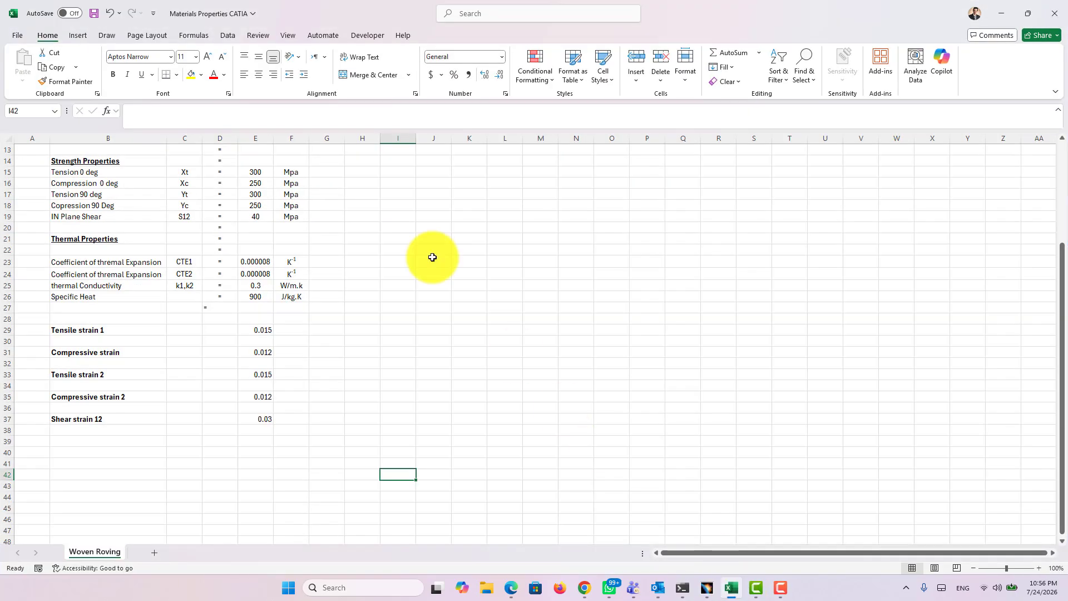
double_click(304, 11)
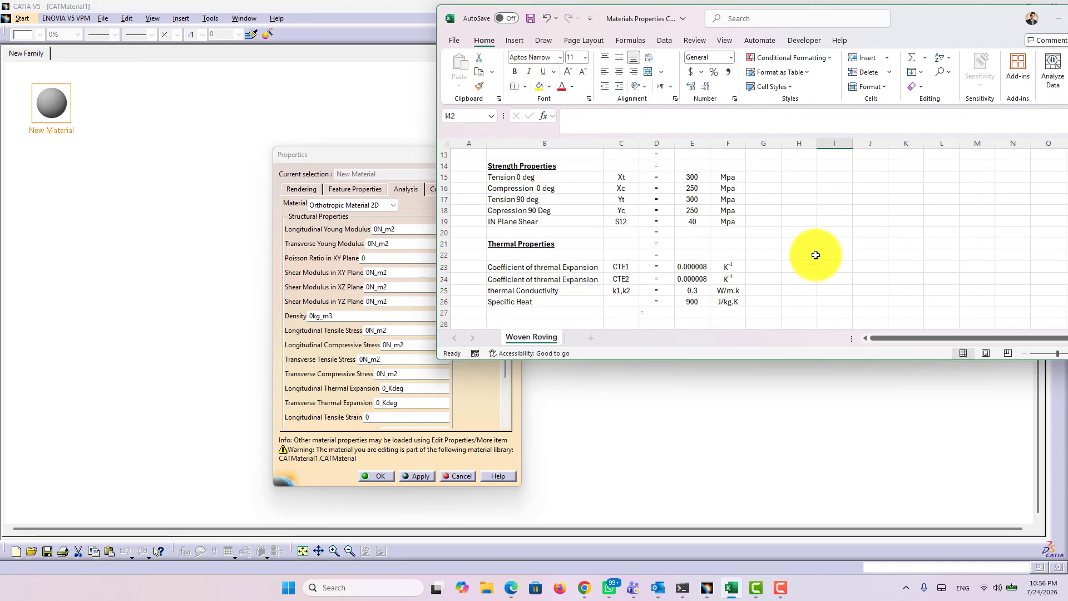
left_click(802, 255)
scroll(594, 231, "up", 4)
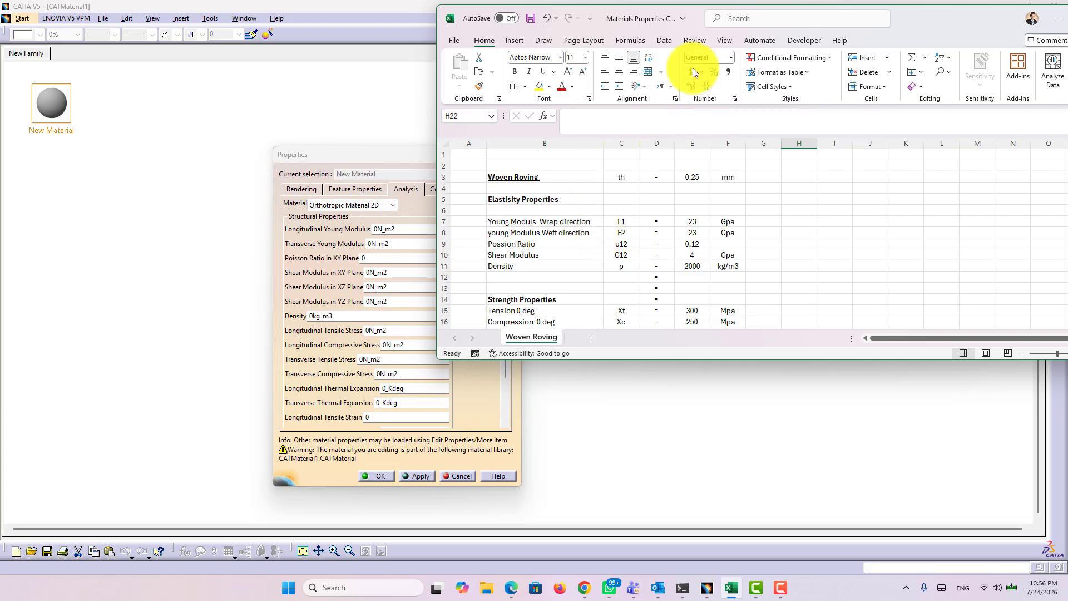
left_click_drag(926, 21, 978, 56)
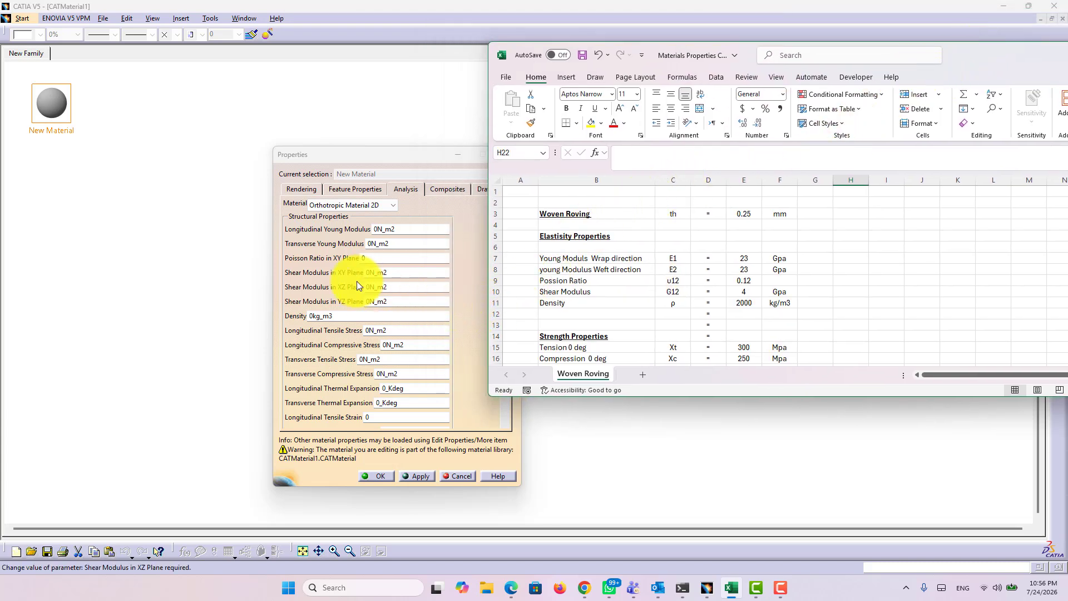
- Move the CATIA Properties dialog clear of the Excel window and bring the Woven Roving sheet back to the front
left_click(389, 233)
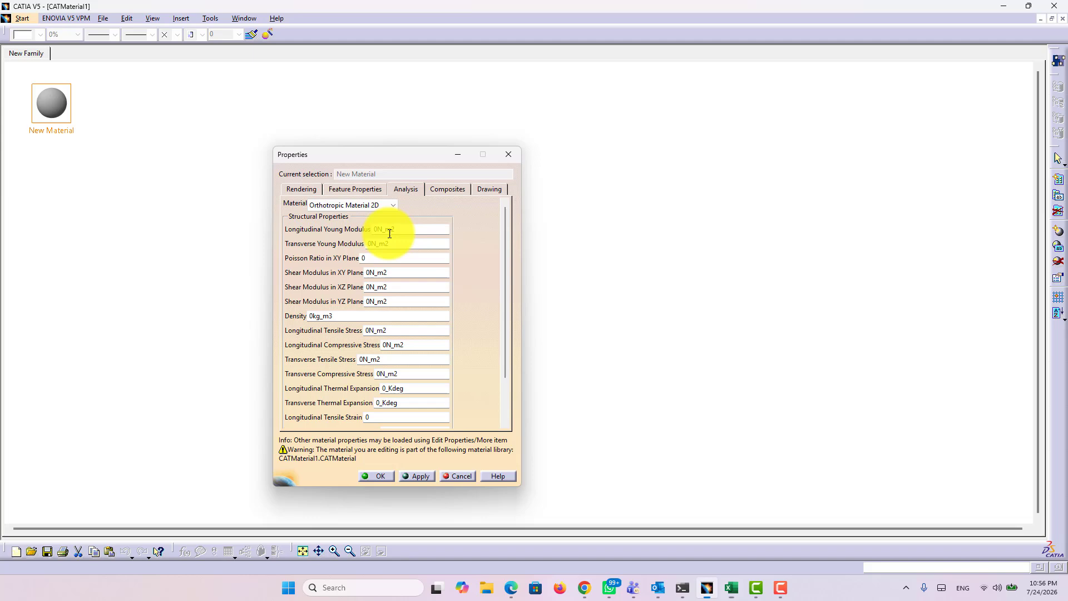
left_click(733, 587)
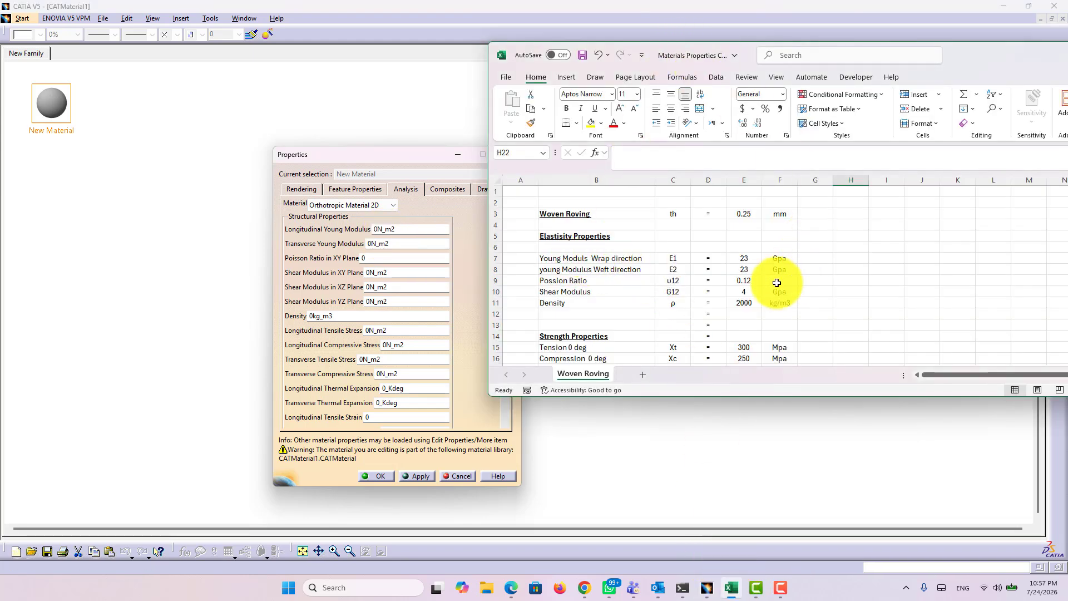
left_click_drag(386, 154, 313, 130)
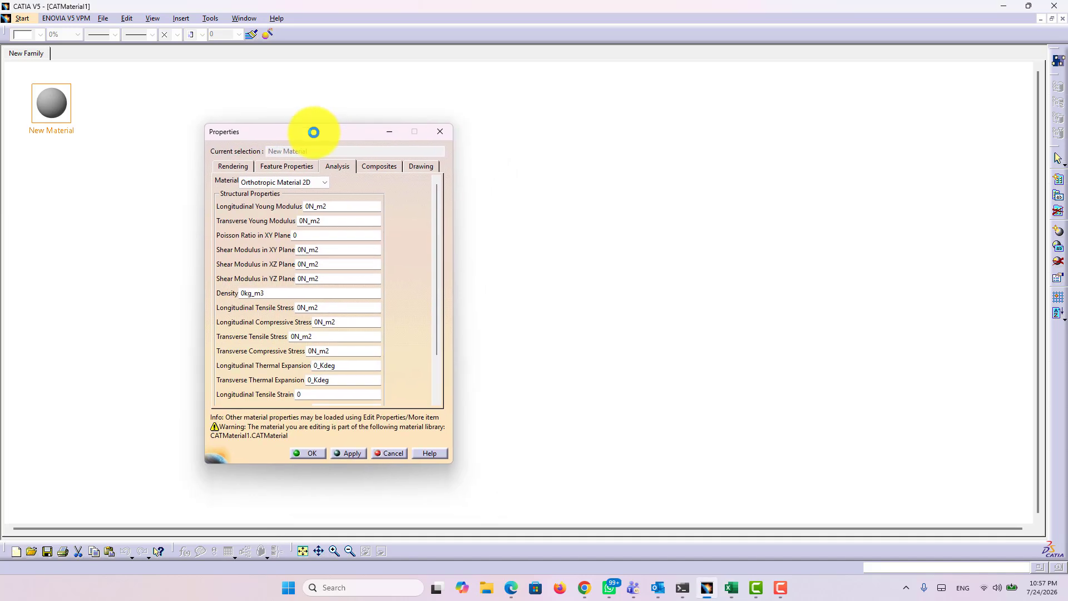
left_click(733, 588)
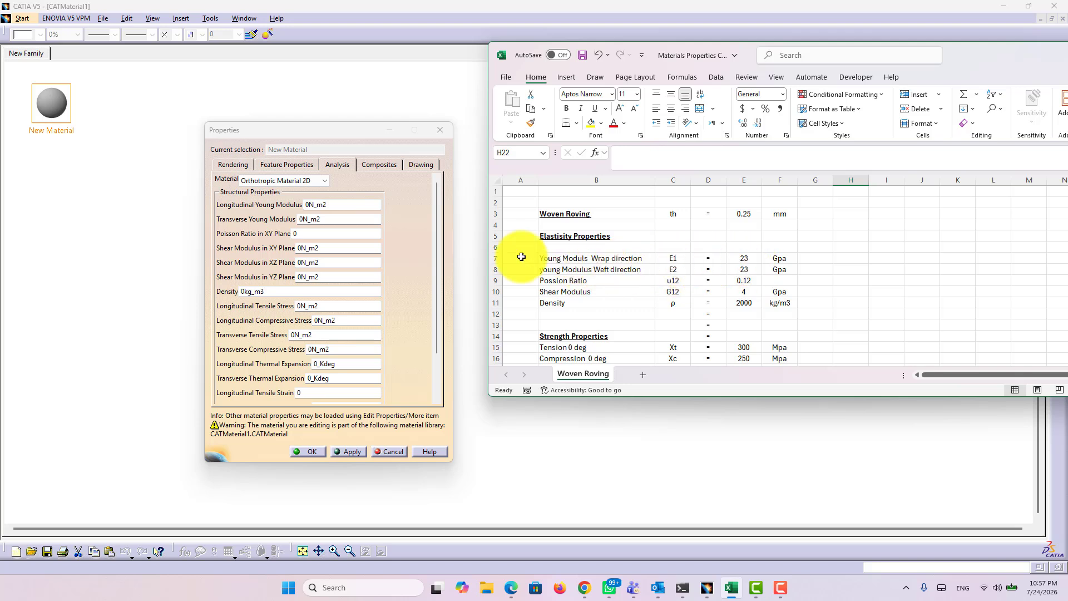
left_click(311, 203)
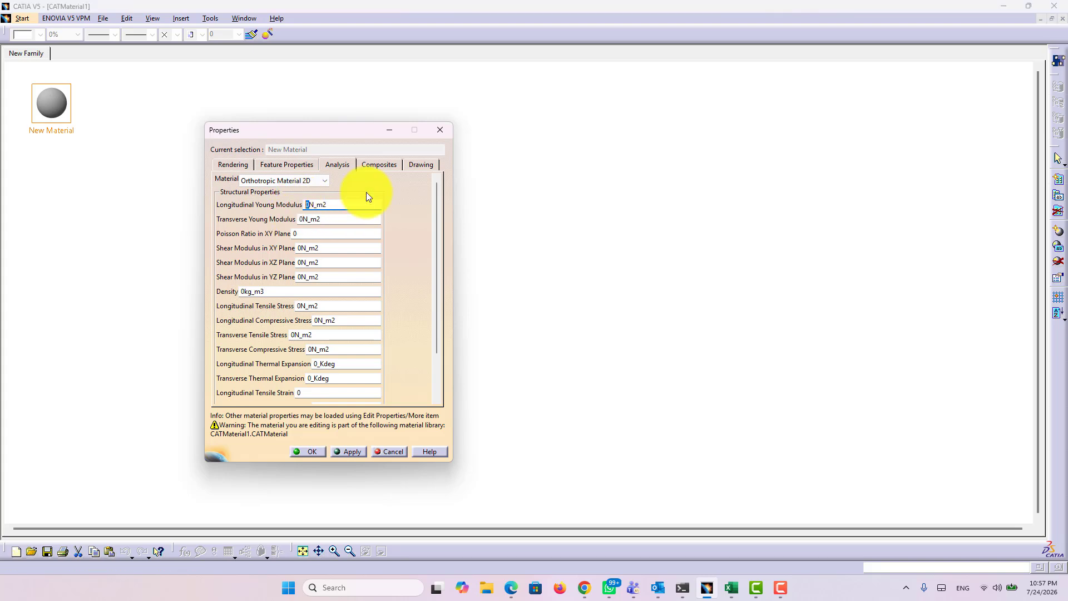
type("2300")
type("0000000")
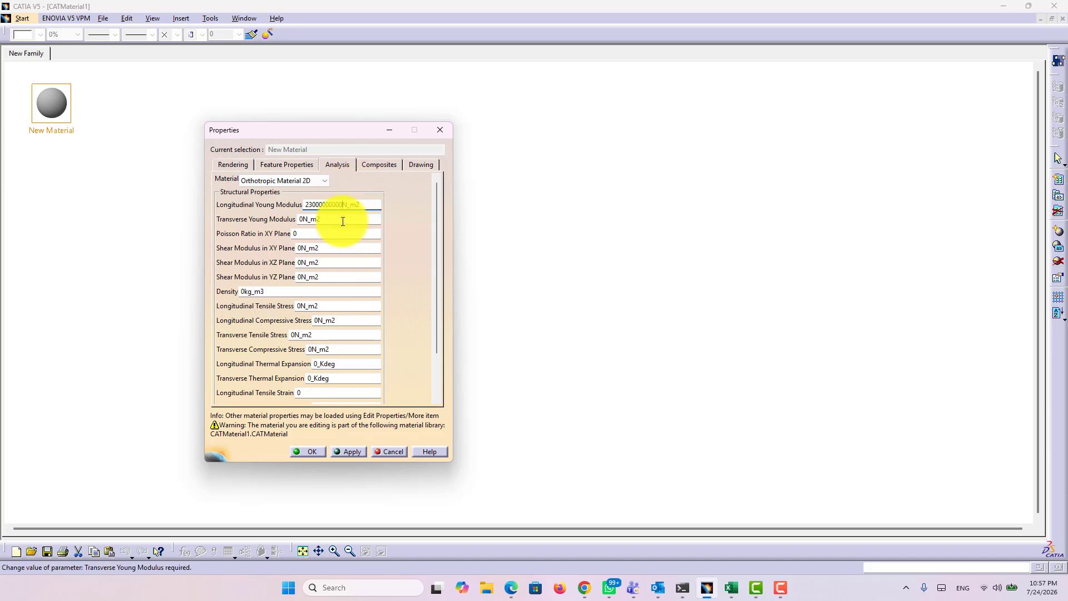
- Copy the Longitudinal Young Modulus value of 2.3e+010 N_m2 into the Transverse Young Modulus
left_click(322, 221)
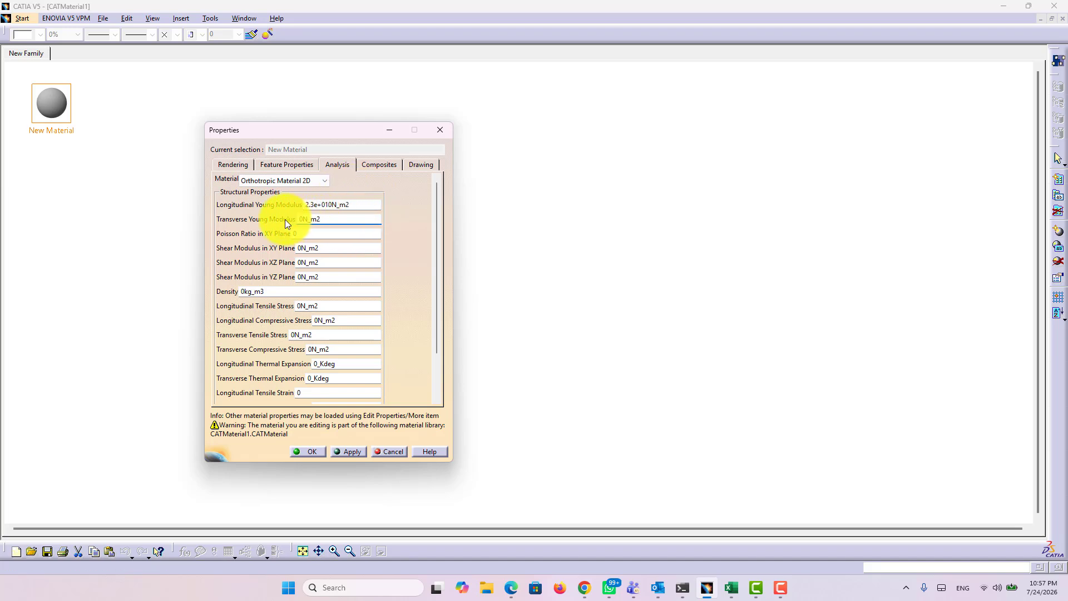
left_click_drag(351, 205, 285, 205)
key("ctrl+c")
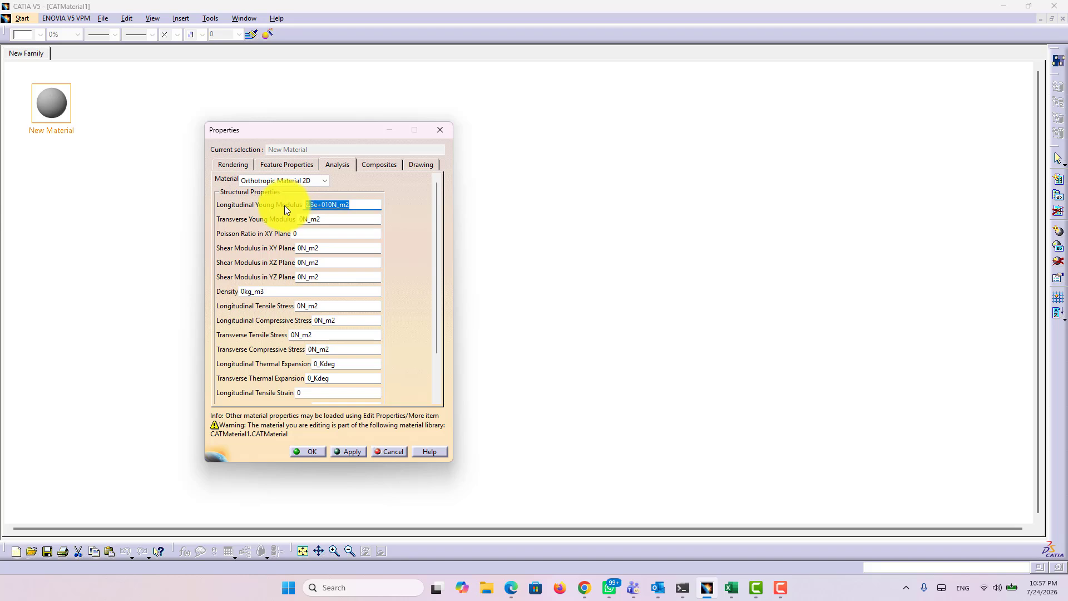
double_click(320, 219)
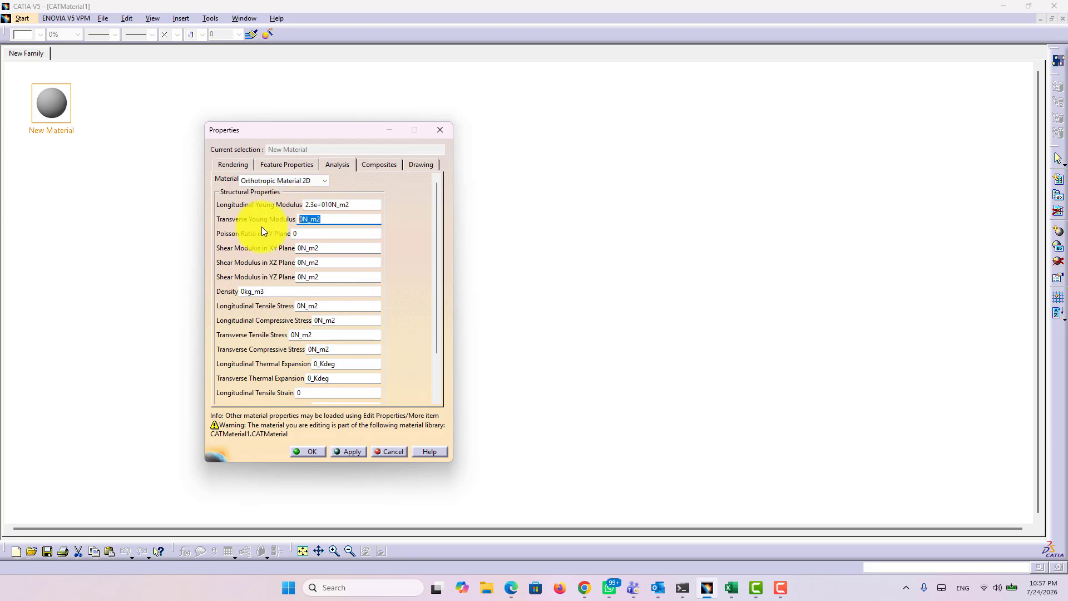
key("ctrl+v")
- Set the Poisson Ratio in XY Plane to 0.12
left_click(315, 233)
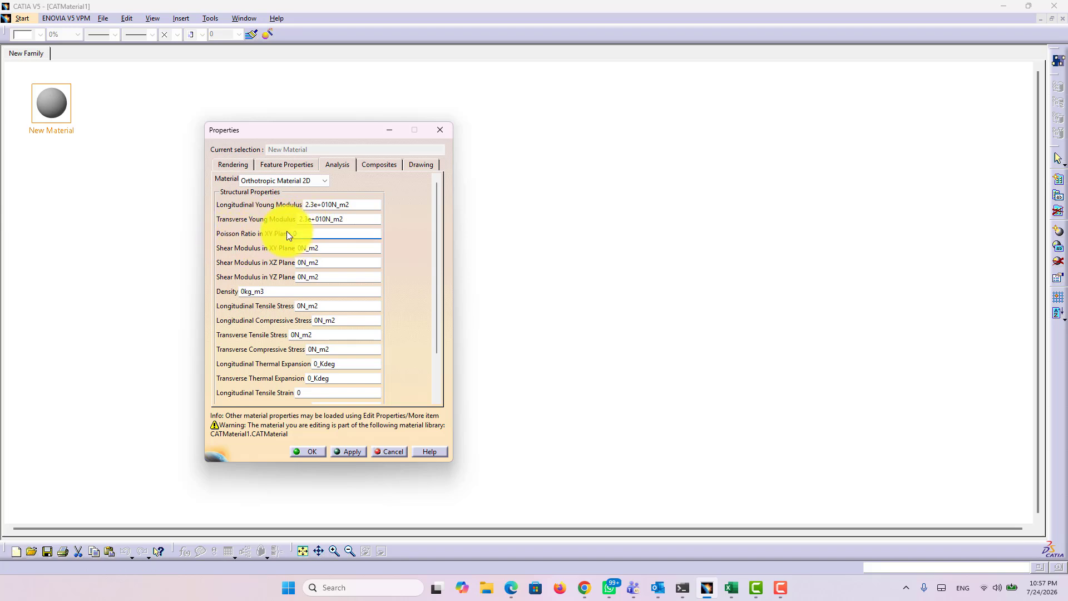
type(".12")
key("Tab")
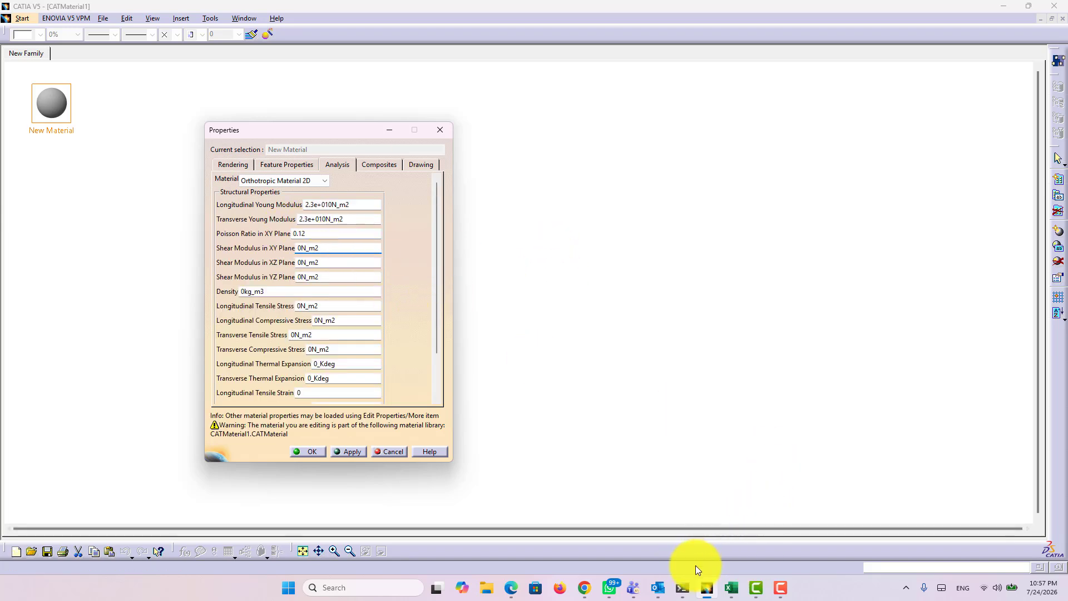
- Check the shear modulus in the Excel sheet and set the Shear Modulus in XY Plane to 4e+009 N_m2 in CATIA
left_click(732, 587)
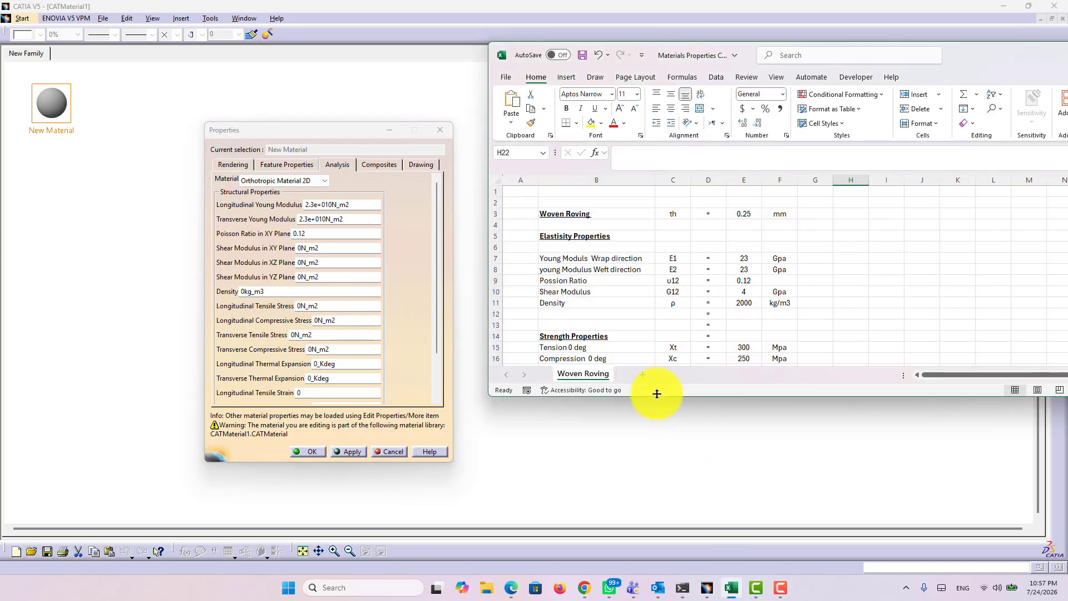
left_click(576, 292)
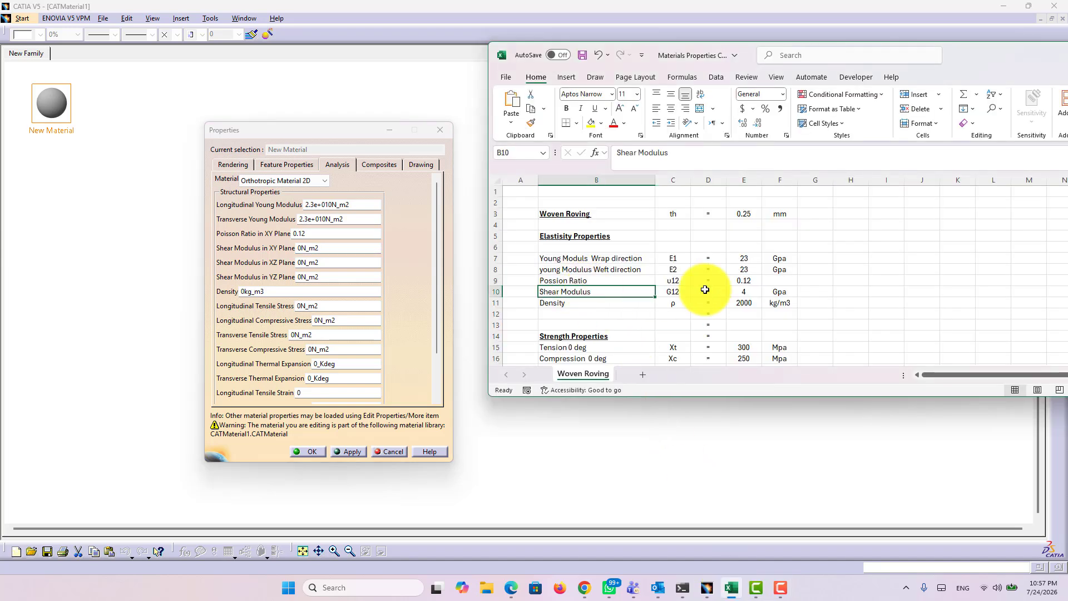
left_click(301, 261)
left_click(310, 248)
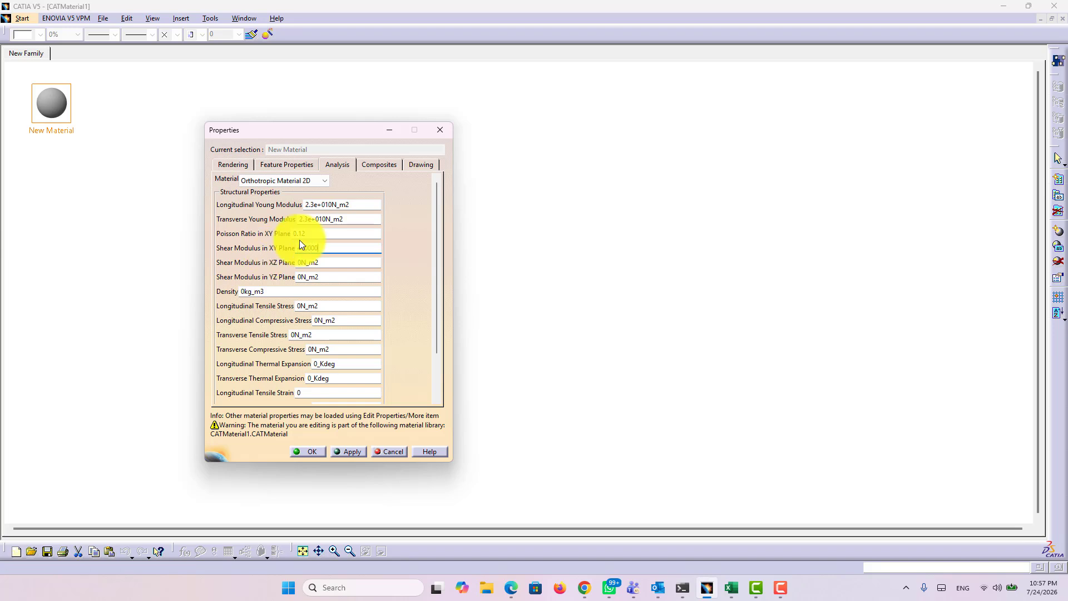
key("Tab")
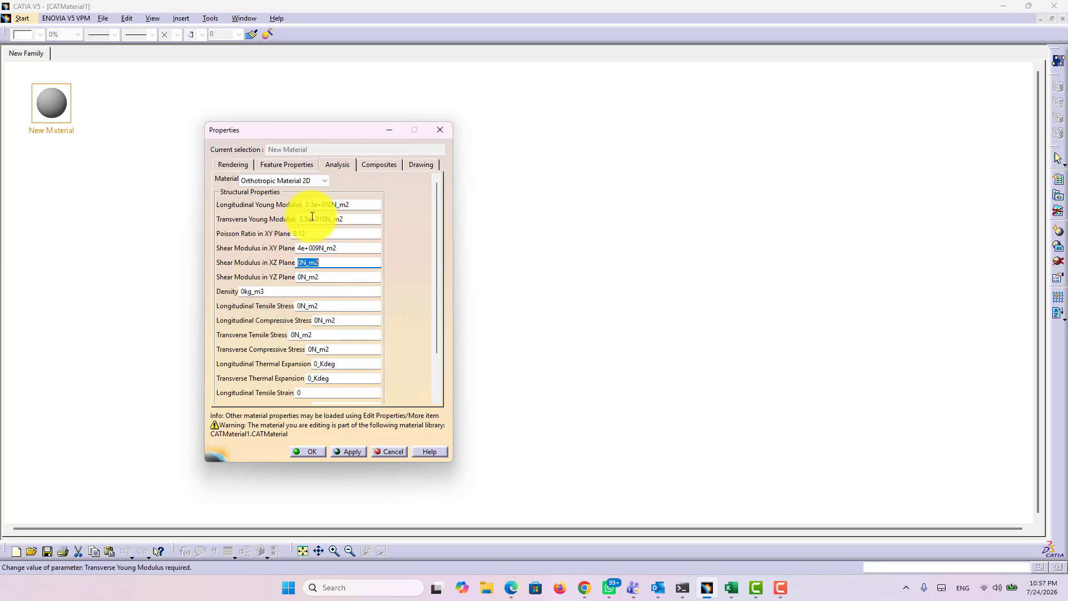
- Copy the XY-plane shear modulus of 4e+009 N_m2 into the Shear Modulus in XZ Plane and YZ Plane
left_click(342, 244)
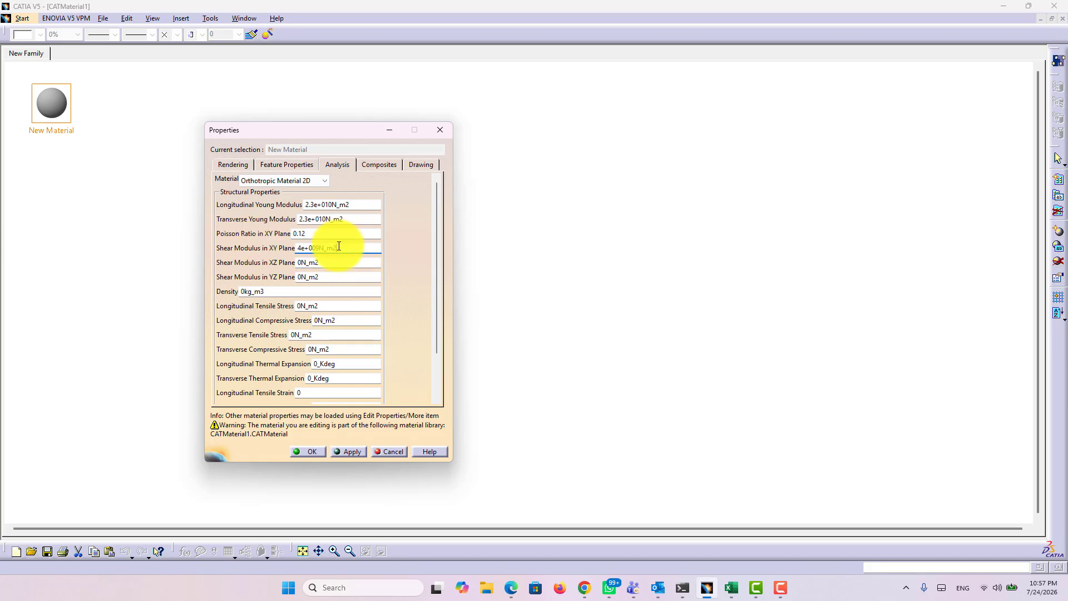
left_click_drag(340, 246, 275, 247)
key("ctrl+c")
double_click(333, 263)
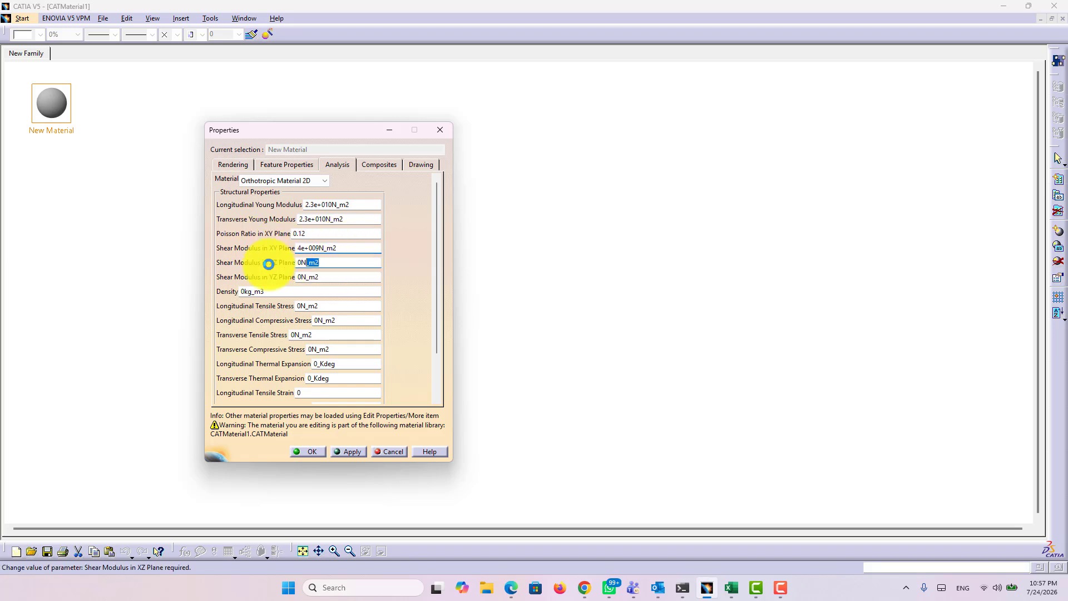
key("ctrl+v")
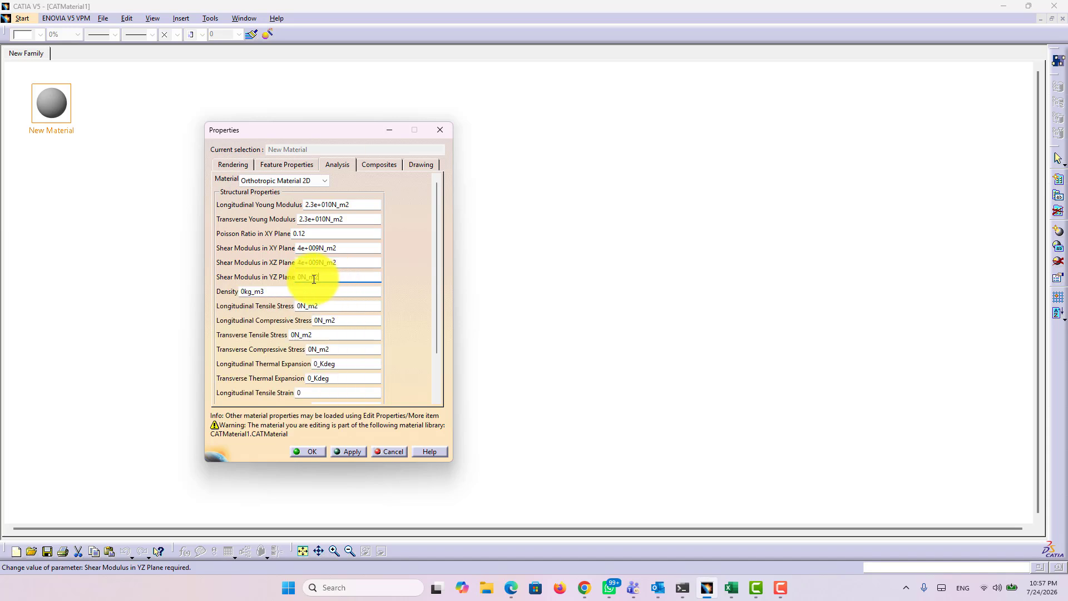
double_click(311, 277)
key("ctrl+v")
- Set the material's Density to 2000 kg_m3
left_click(318, 292)
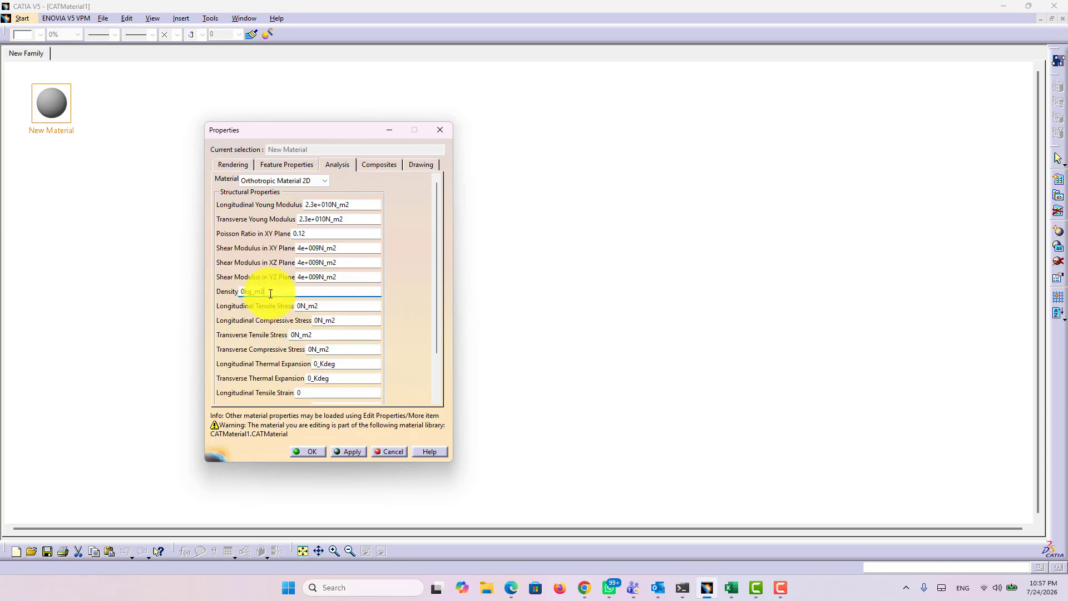
left_click_drag(267, 290, 215, 292)
type("2000")
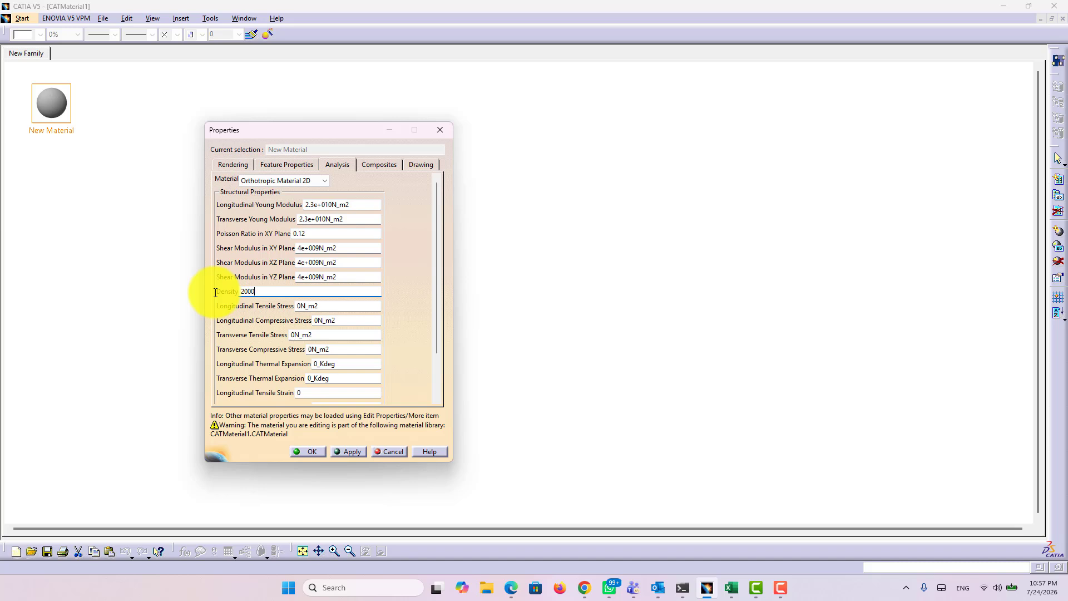
- Set the Longitudinal Tensile Stress to 3e+008 N_m2
left_click(321, 311)
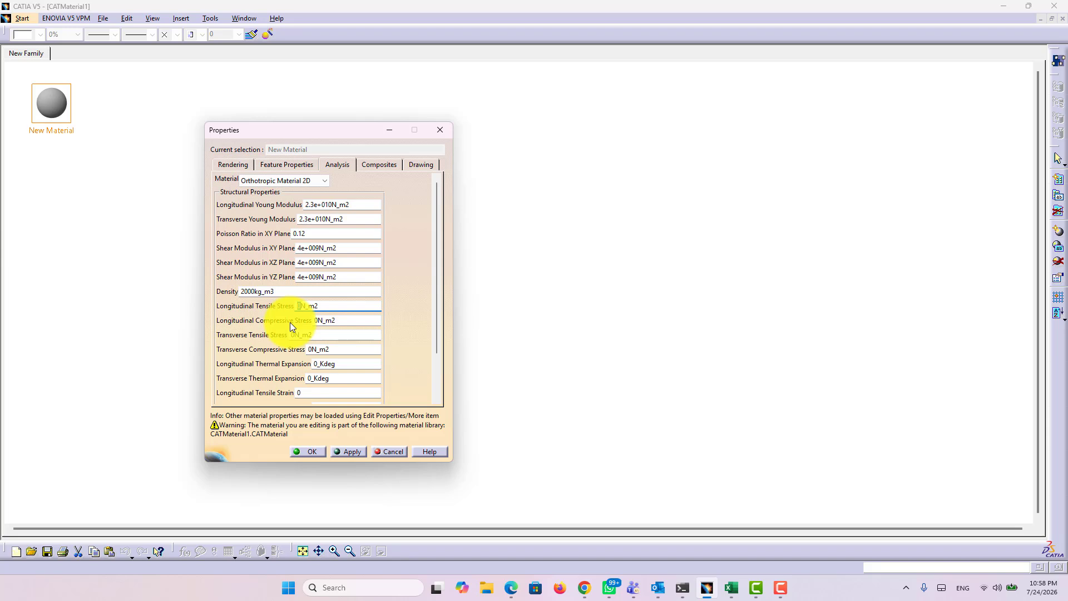
type("0000000")
key("Tab")
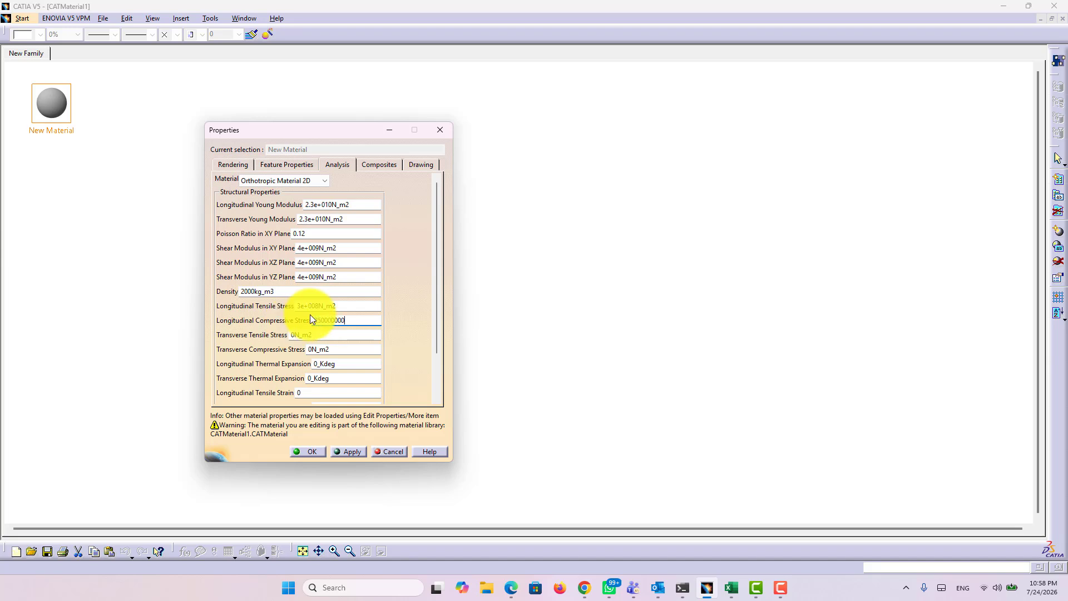
- Finish setting the Longitudinal Compressive Stress to 2.5e+008 N_m2
key("Caps_Lock")
key("Caps_Lock")
key("Tab")
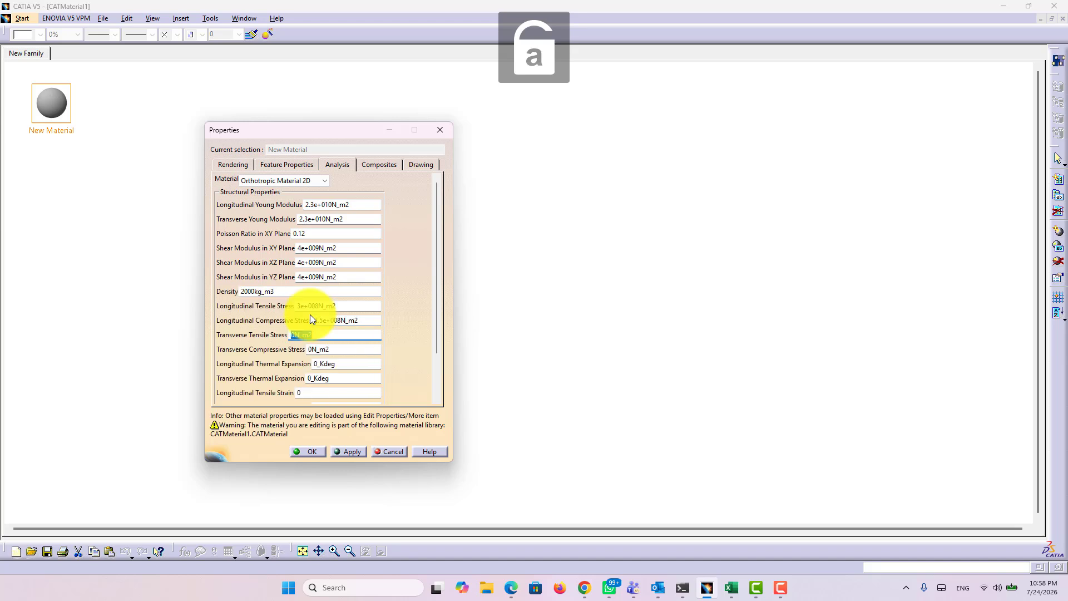
- Copy the longitudinal tensile stress into the Transverse Tensile Stress and set the Transverse Compressive Stress to 2.5e+008 N_m2
double_click(325, 306)
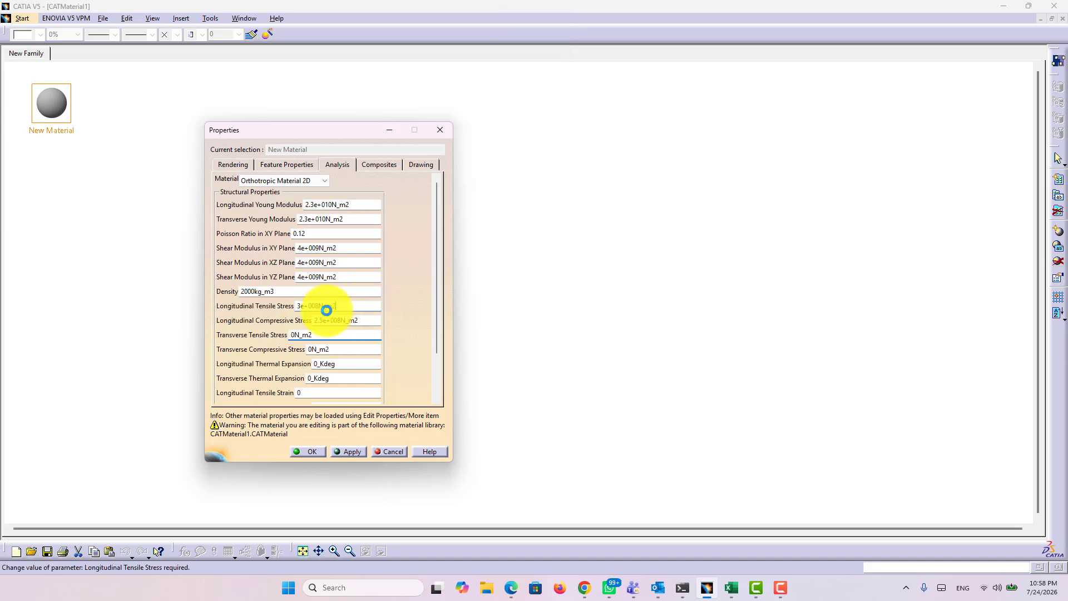
double_click(326, 335)
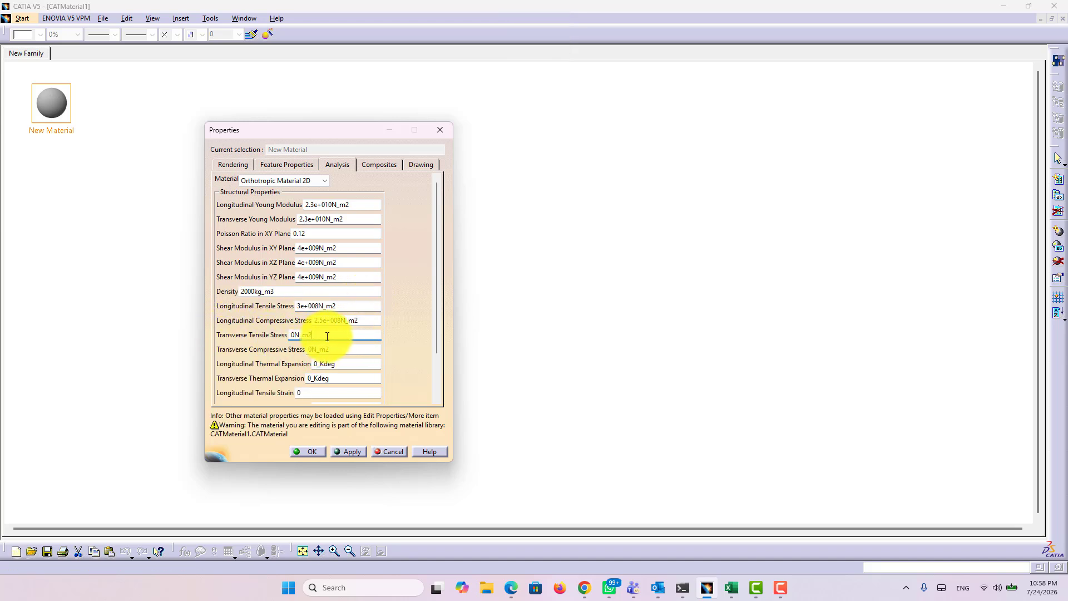
key("Tab")
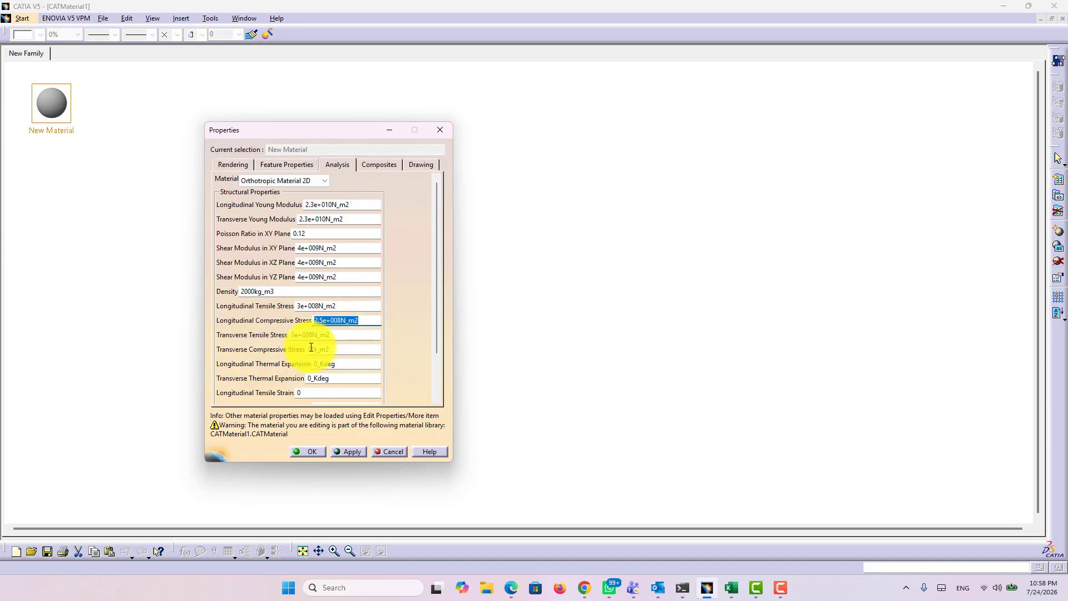
type("2.5e8")
- Set the Longitudinal Thermal Expansion to 0.000008 per Kdeg and copy the same value into the Transverse Thermal Expansion
left_click(350, 365)
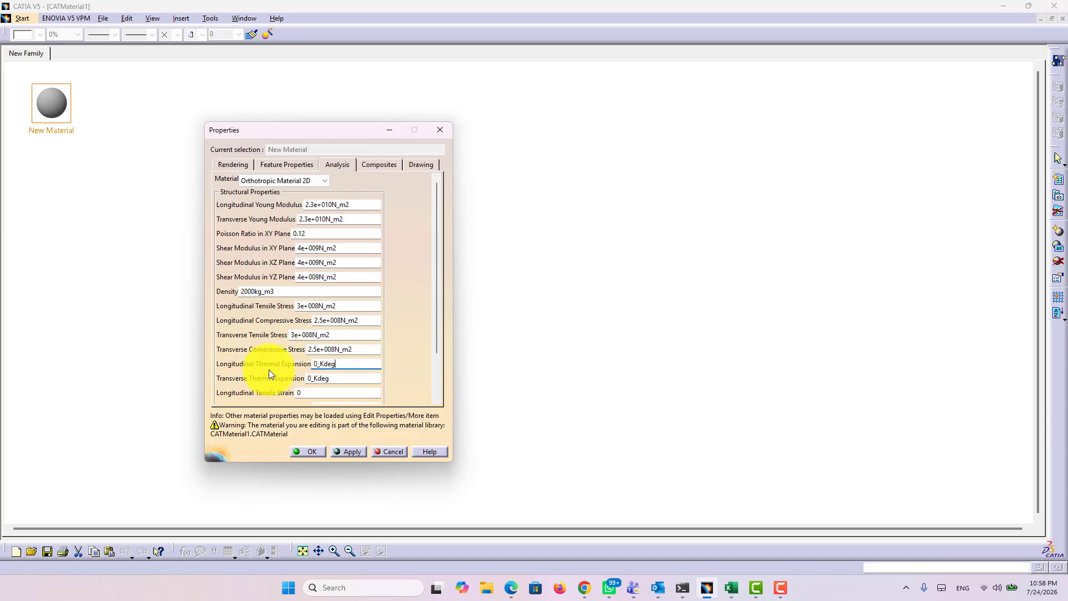
double_click(336, 367)
type("0.000008")
key("Return")
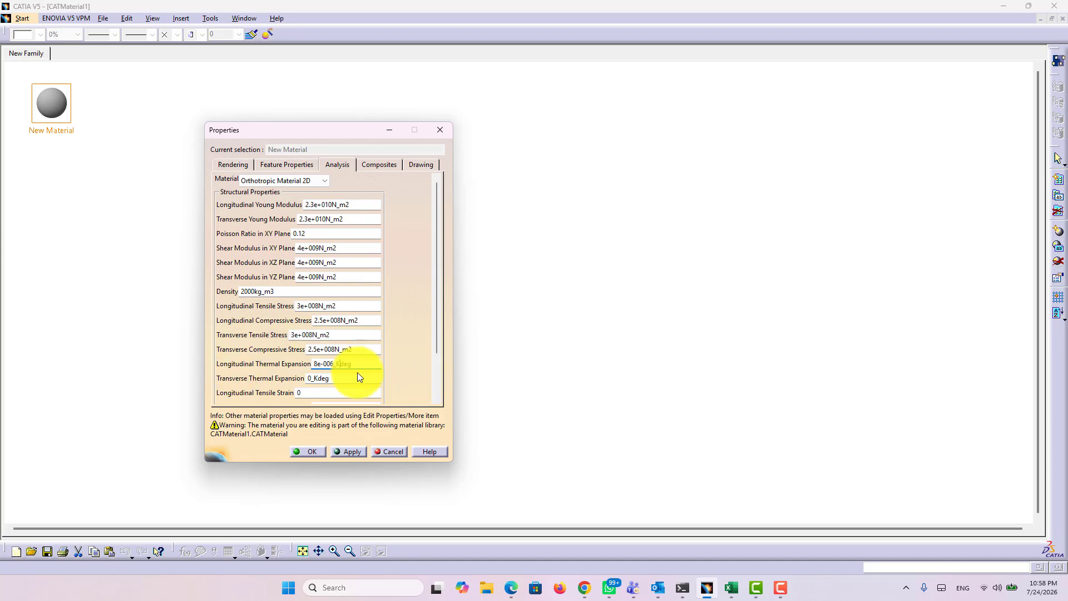
left_click_drag(361, 364, 293, 374)
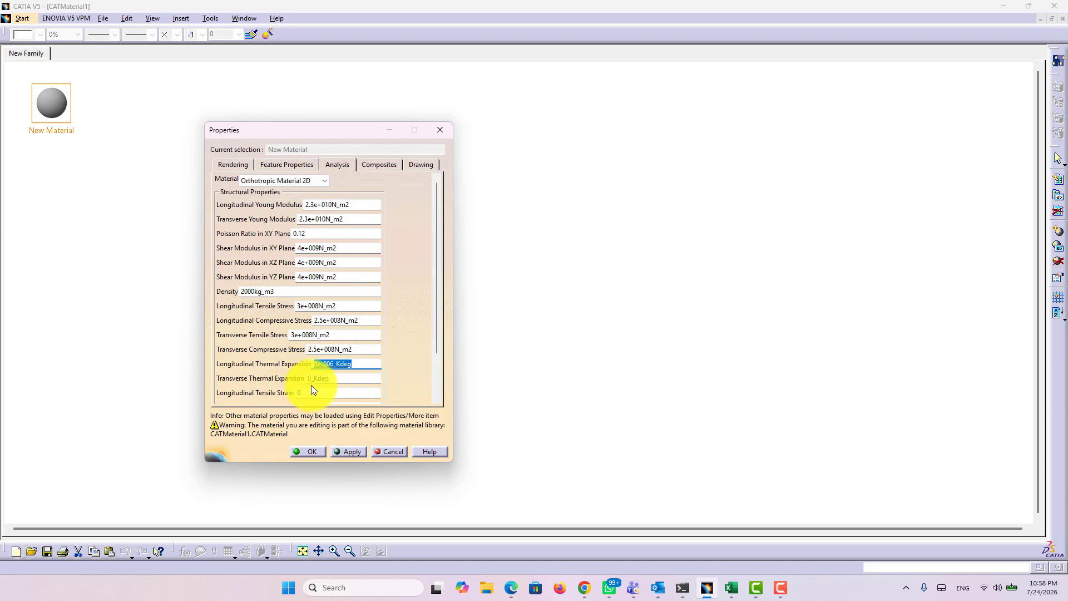
left_click_drag(359, 381, 293, 377)
key("ctrl+v")
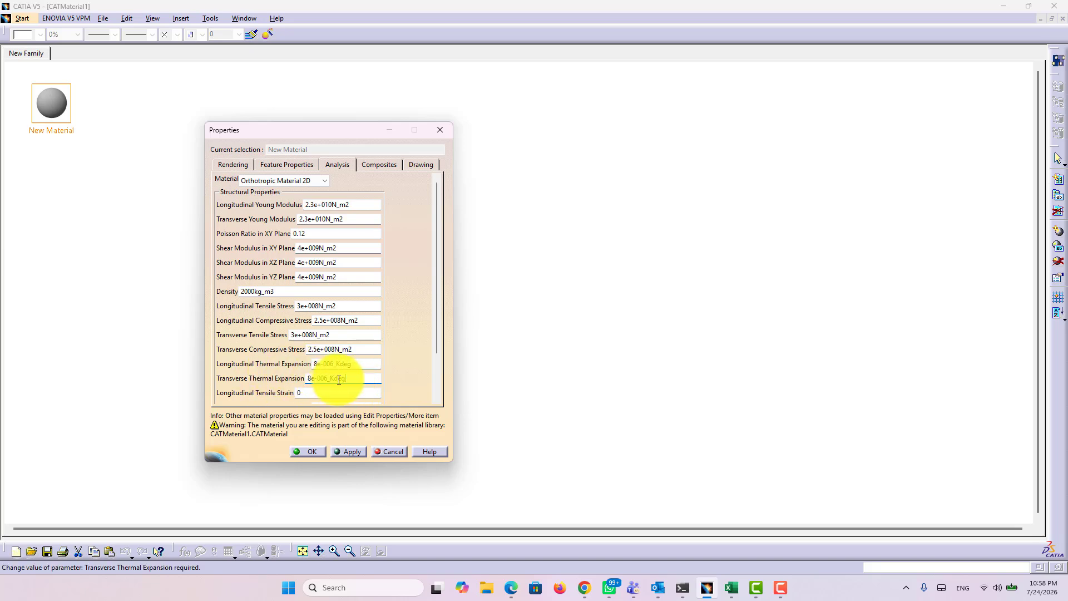
- Look up the strain values in the Woven Roving Excel sheet and set the Longitudinal Tensile Strain to 0.015 in CATIA
left_click(347, 392)
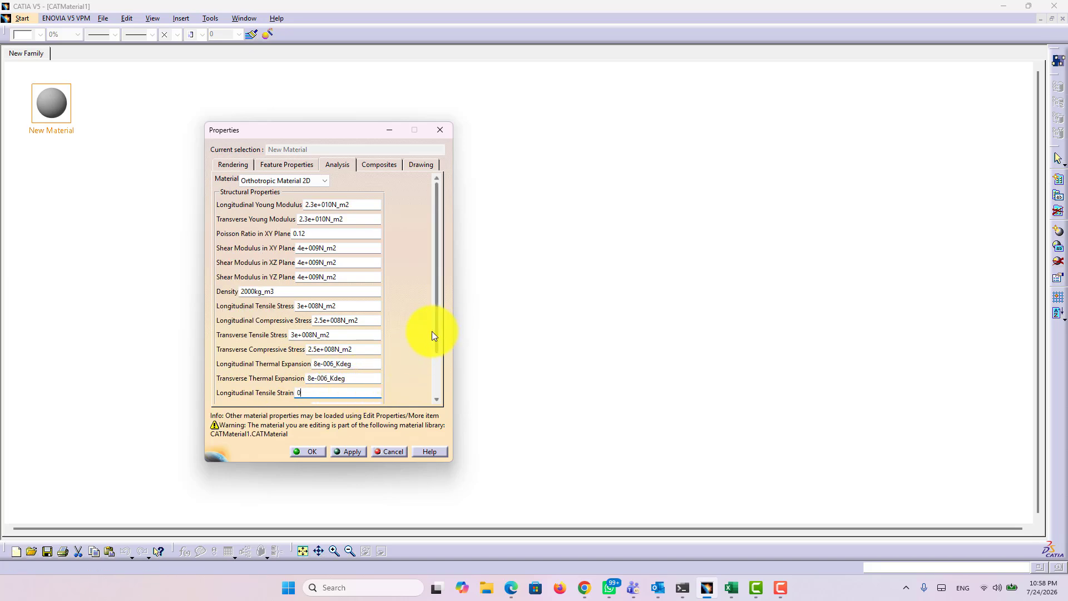
left_click_drag(435, 334, 428, 371)
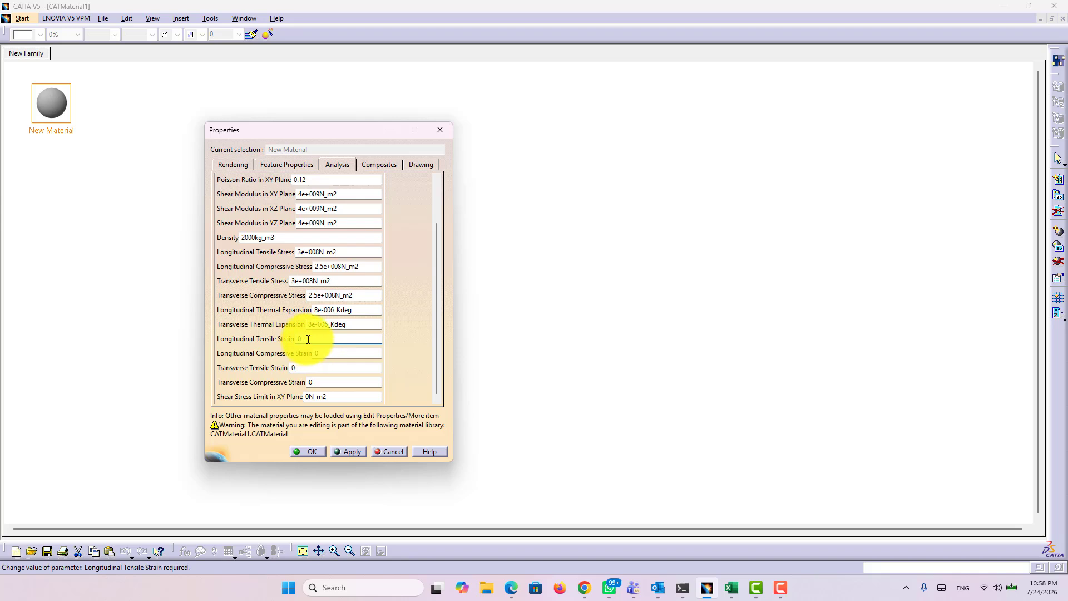
double_click(300, 338)
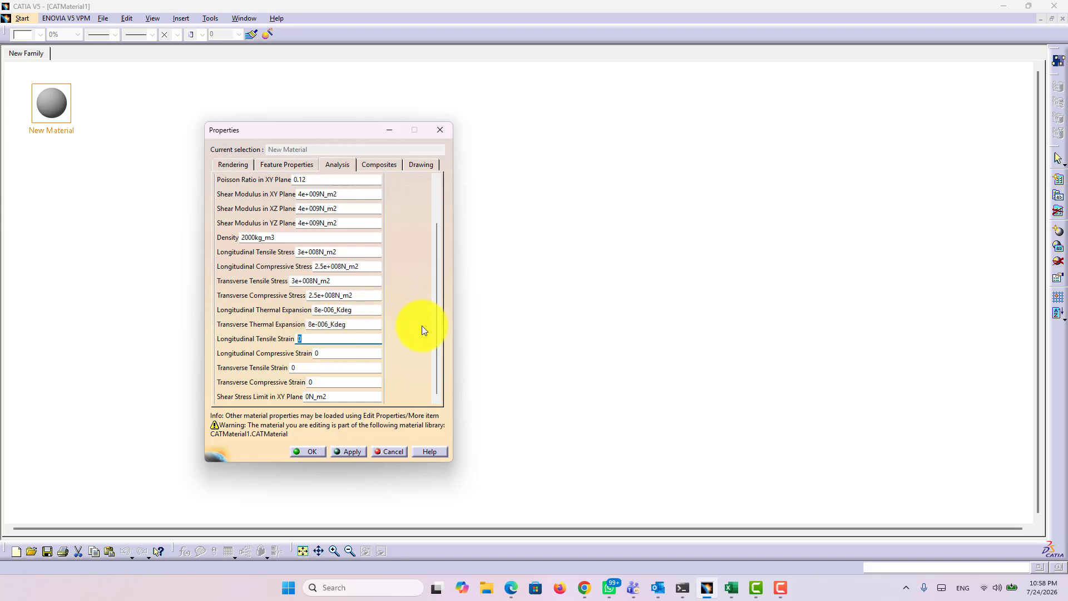
left_click_drag(438, 335, 436, 285)
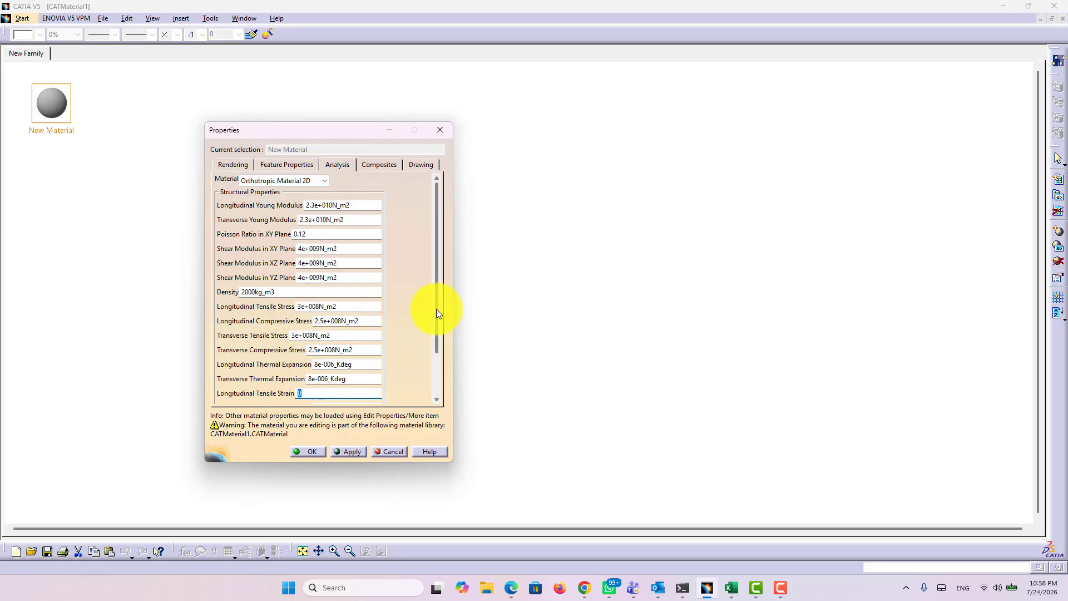
left_click_drag(436, 309, 439, 345)
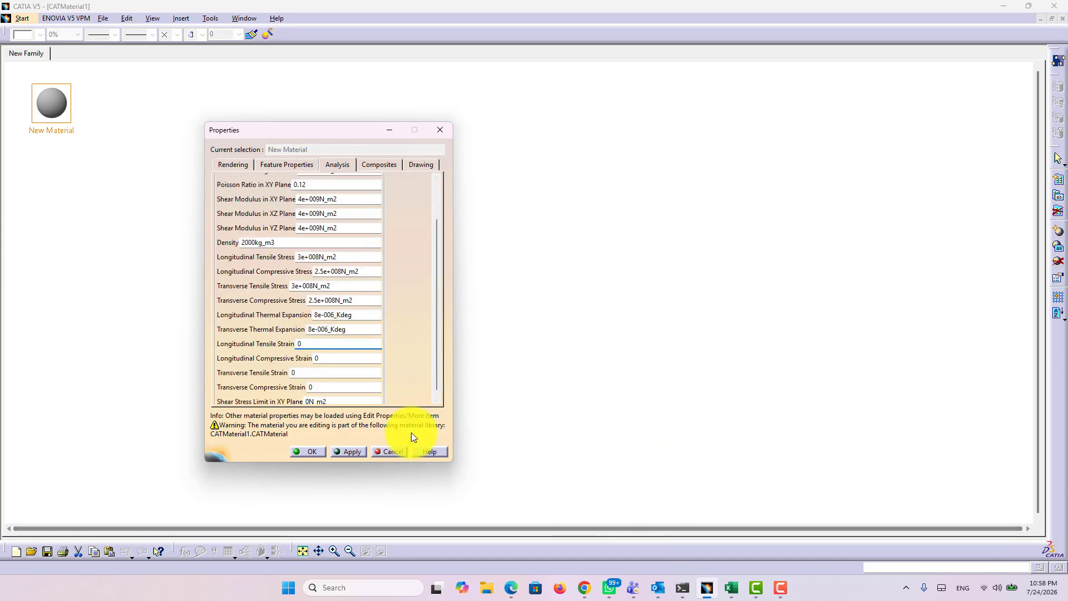
left_click(732, 586)
left_click(656, 344)
scroll(656, 344, "down", 11)
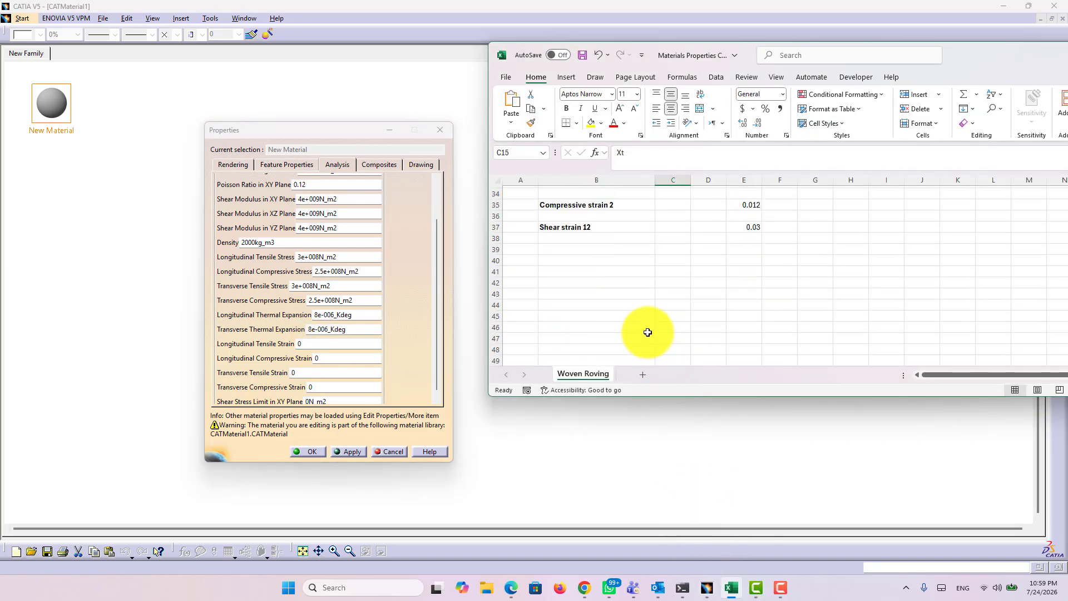
scroll(646, 331, "up", 3)
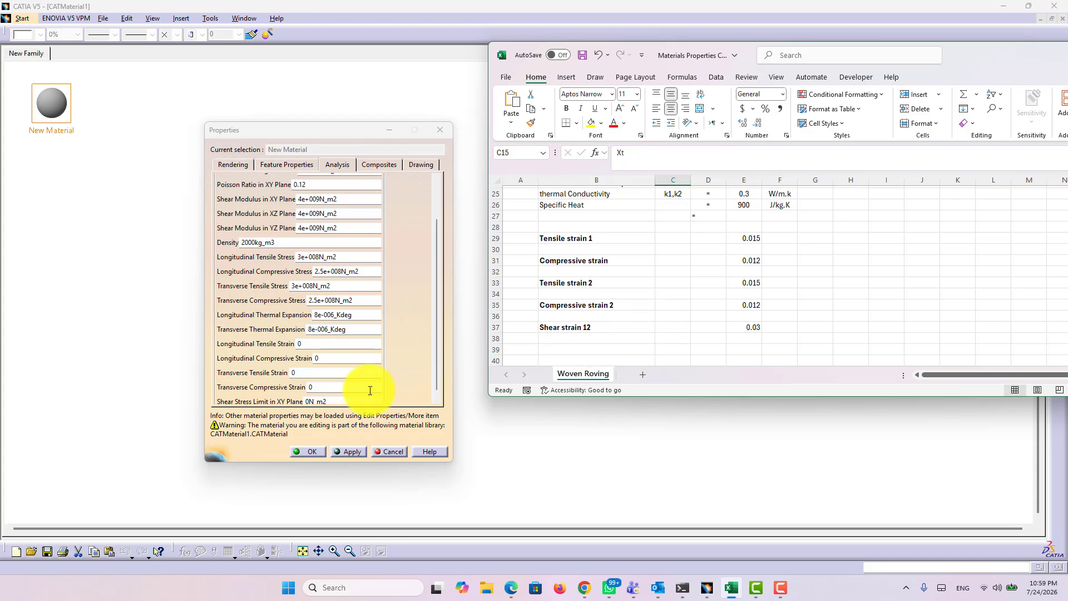
left_click(341, 344)
left_click(341, 344)
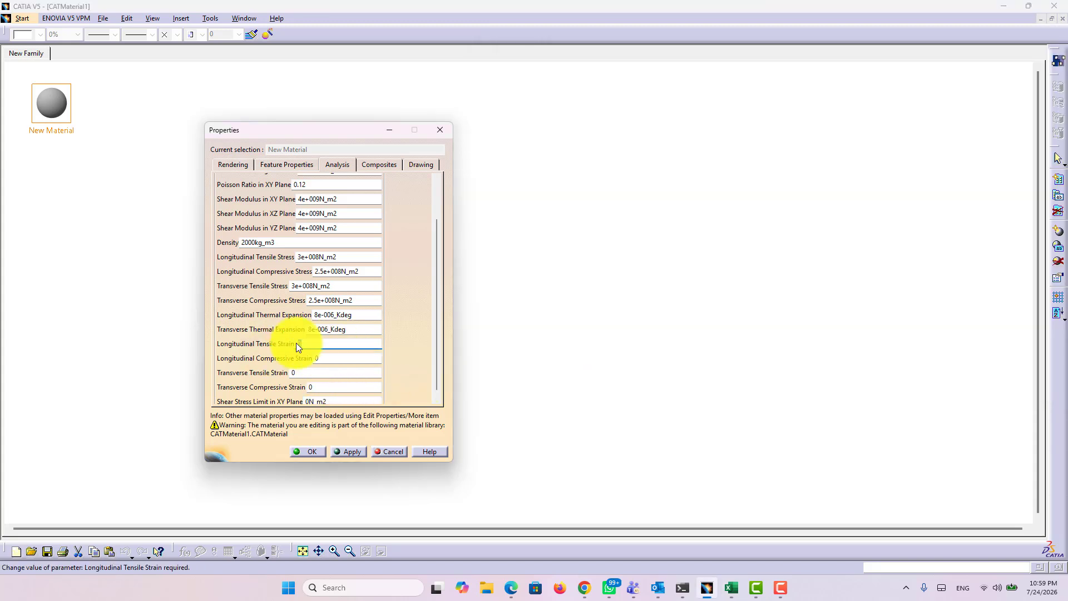
- Check the compressive strain in the Excel sheet and set the Longitudinal Compressive Strain to 0.012 in CATIA
left_click(349, 358)
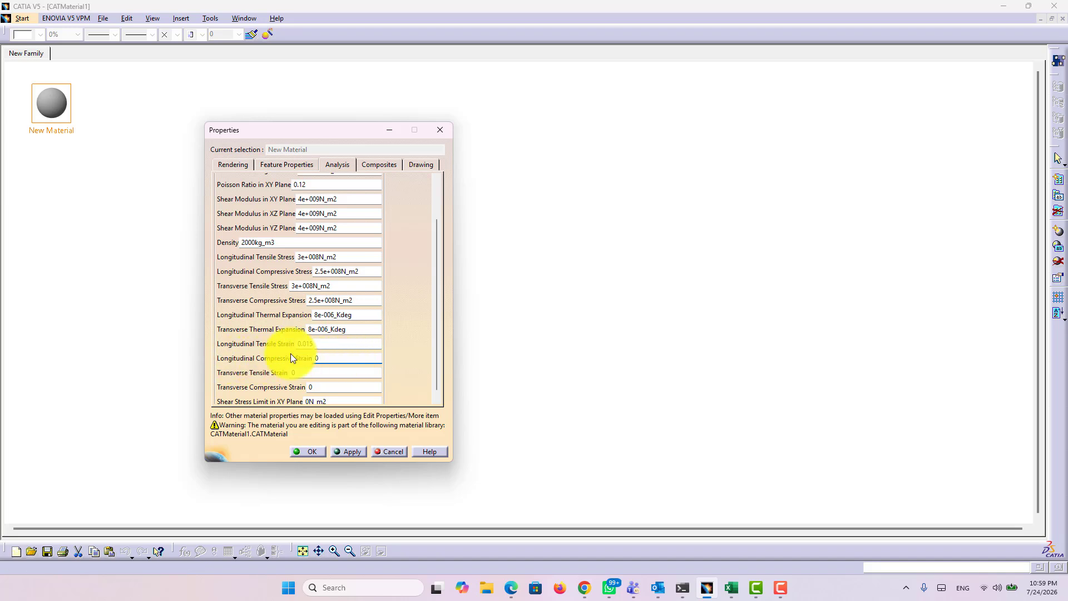
left_click(731, 587)
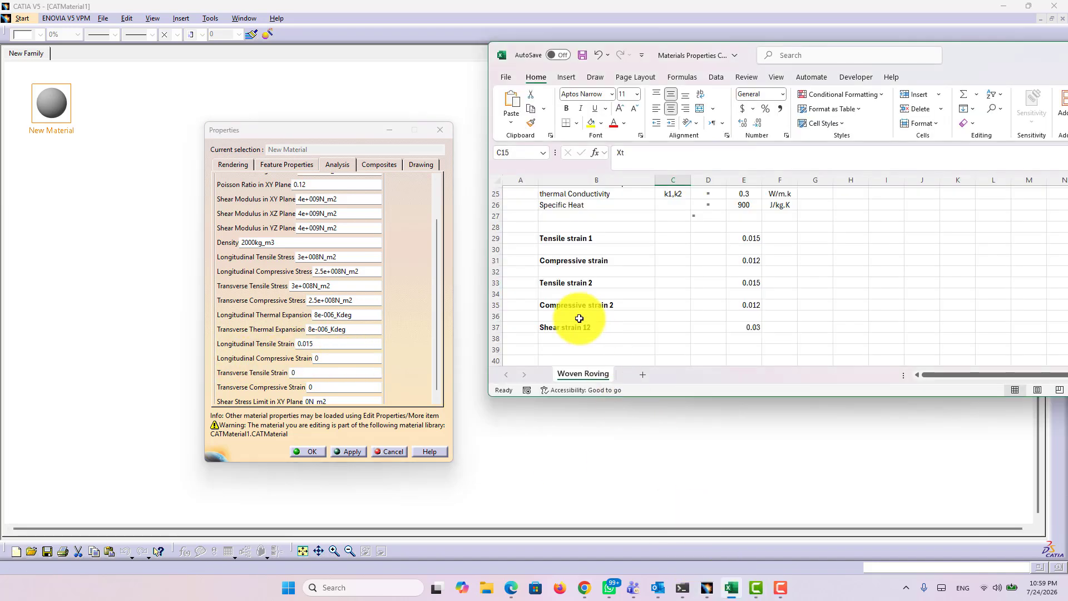
left_click_drag(332, 358, 263, 363)
type("0")
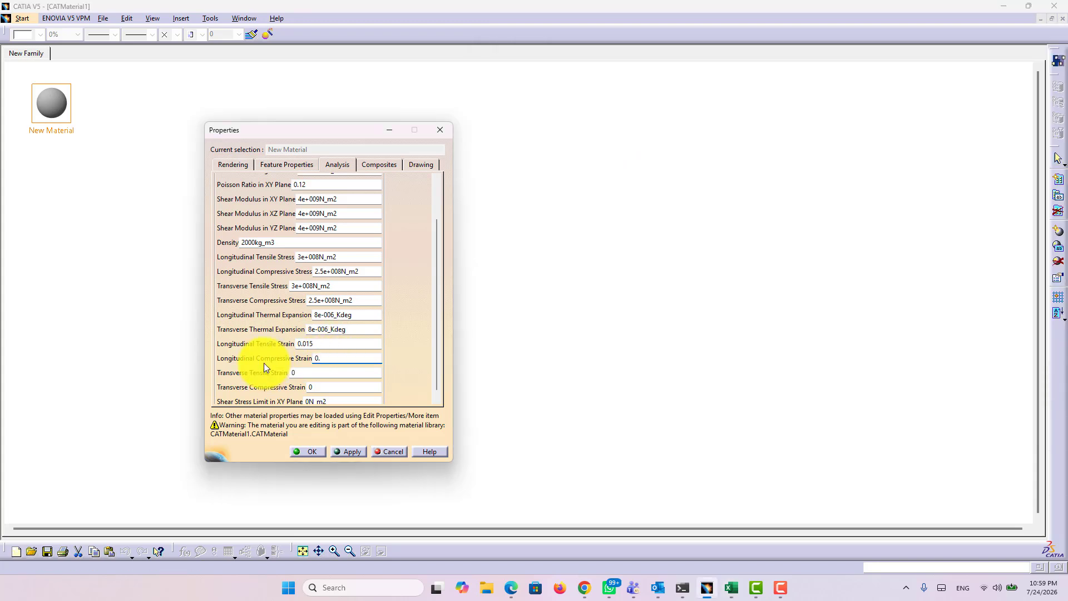
type(".012")
- Set the Transverse Tensile Strain to 0.015 and the Transverse Compressive Strain to 0.012
left_click_drag(308, 372, 258, 384)
type("0.015")
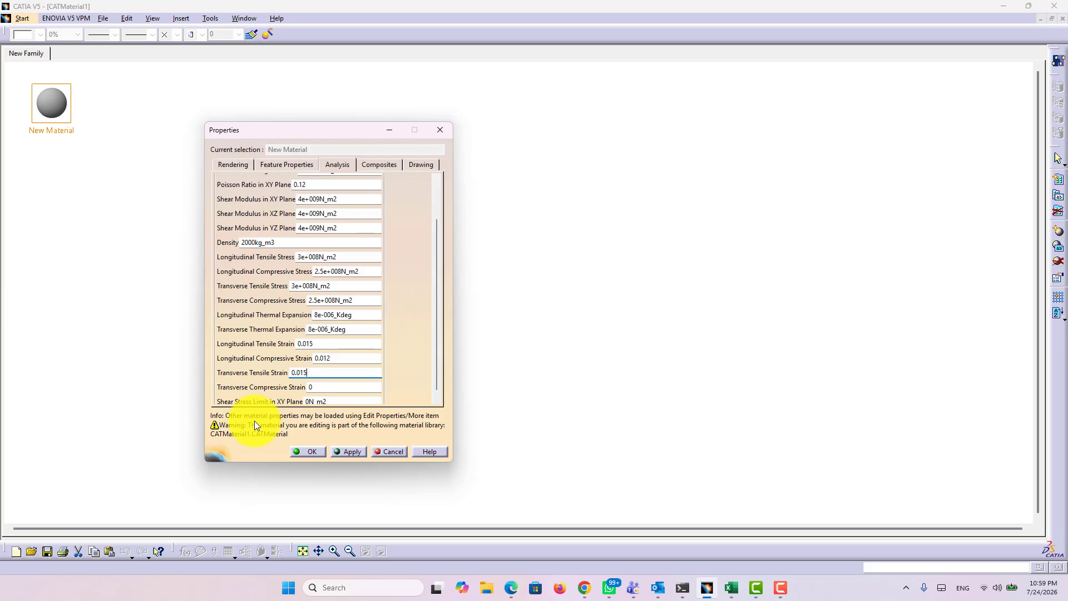
left_click_drag(333, 389, 271, 390)
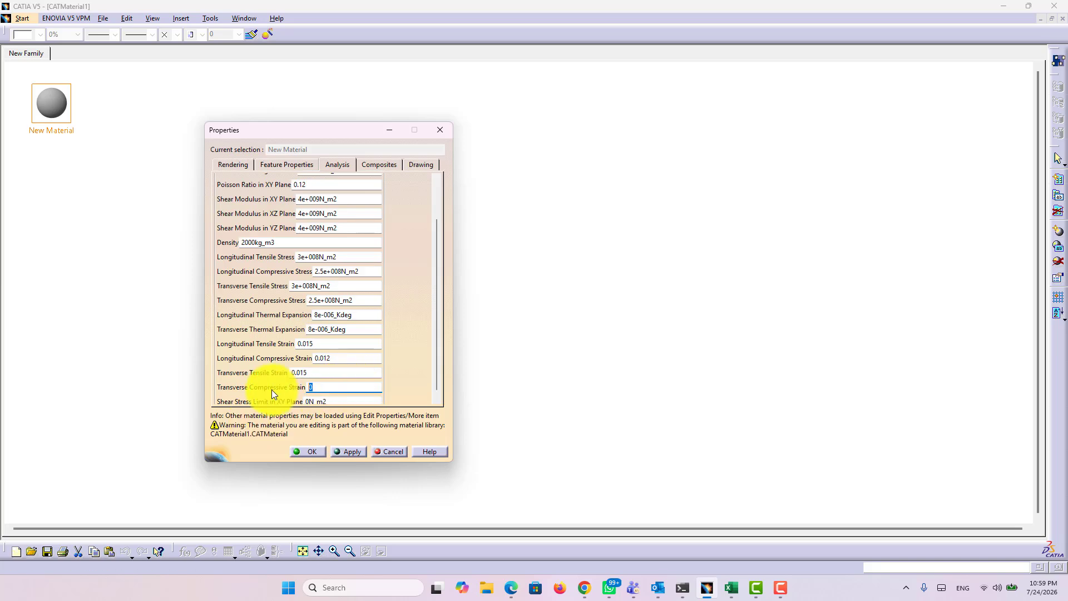
type("0.012")
- Check the in-plane shear strength in the Excel sheet and set the Shear Stress Limit in XY Plane to 40000000 N_m2 in CATIA
scroll(438, 329, "down", 1)
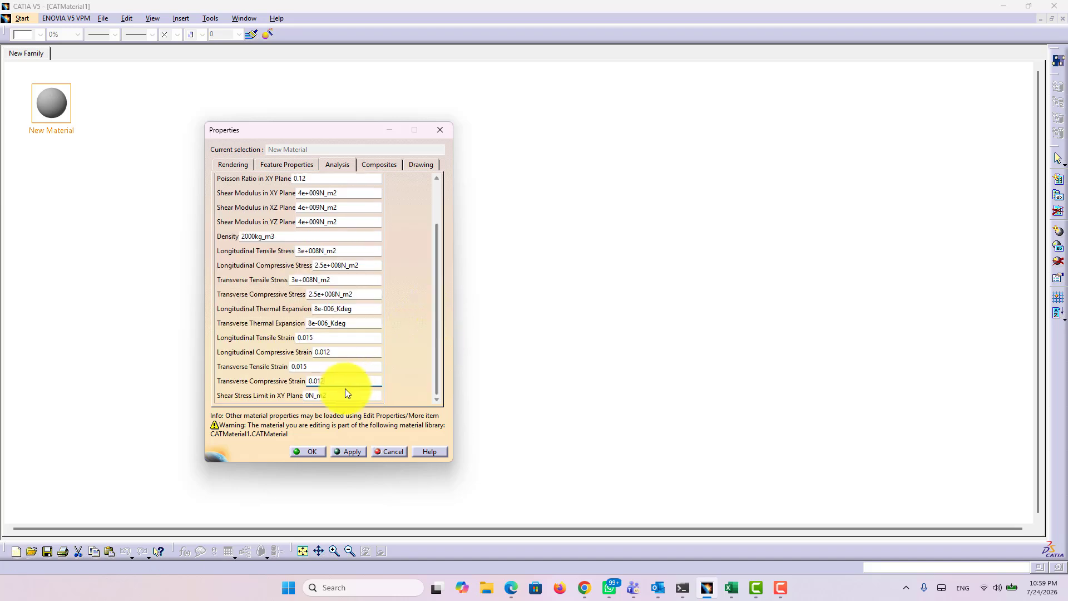
left_click(734, 589)
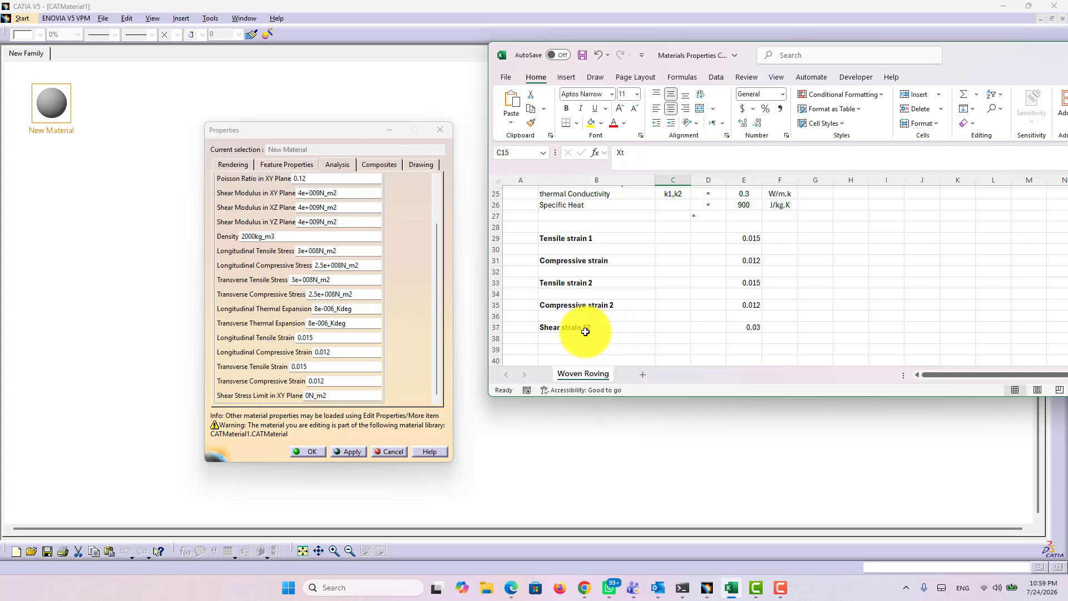
left_click(337, 394)
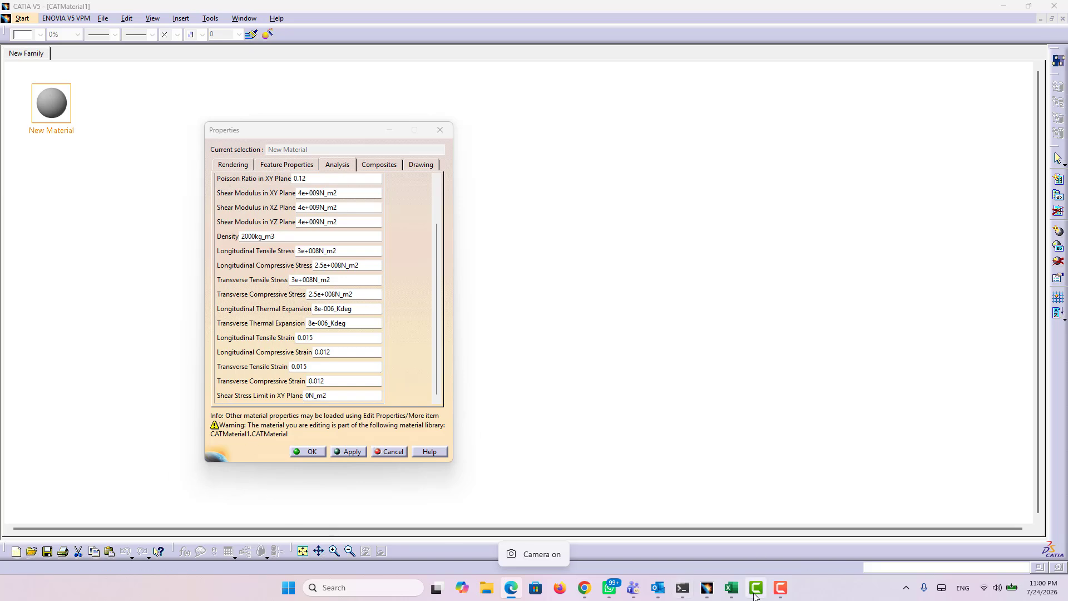
left_click(731, 588)
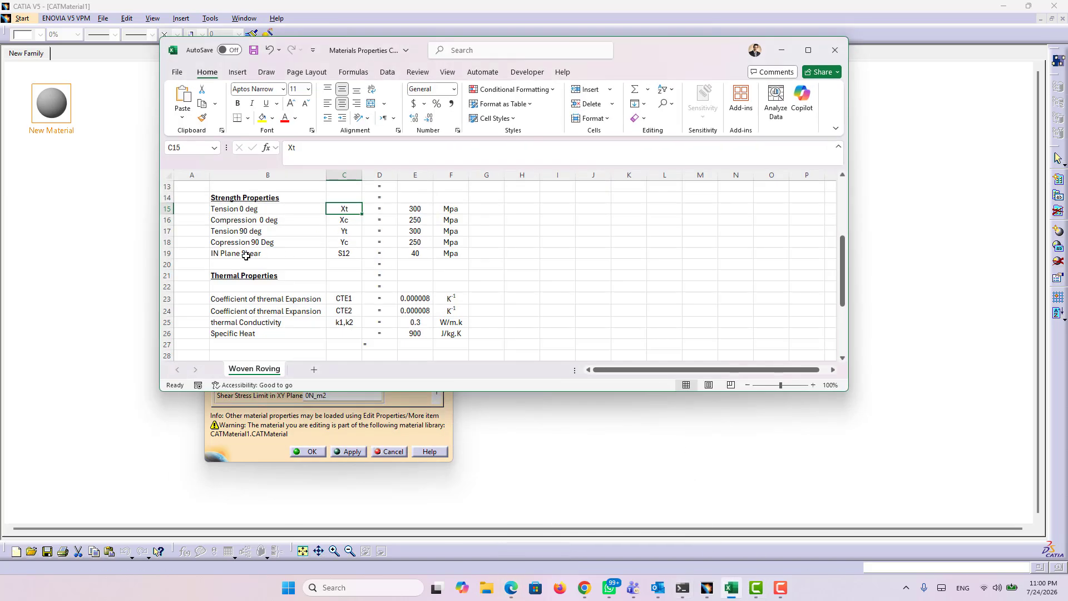
left_click(272, 255)
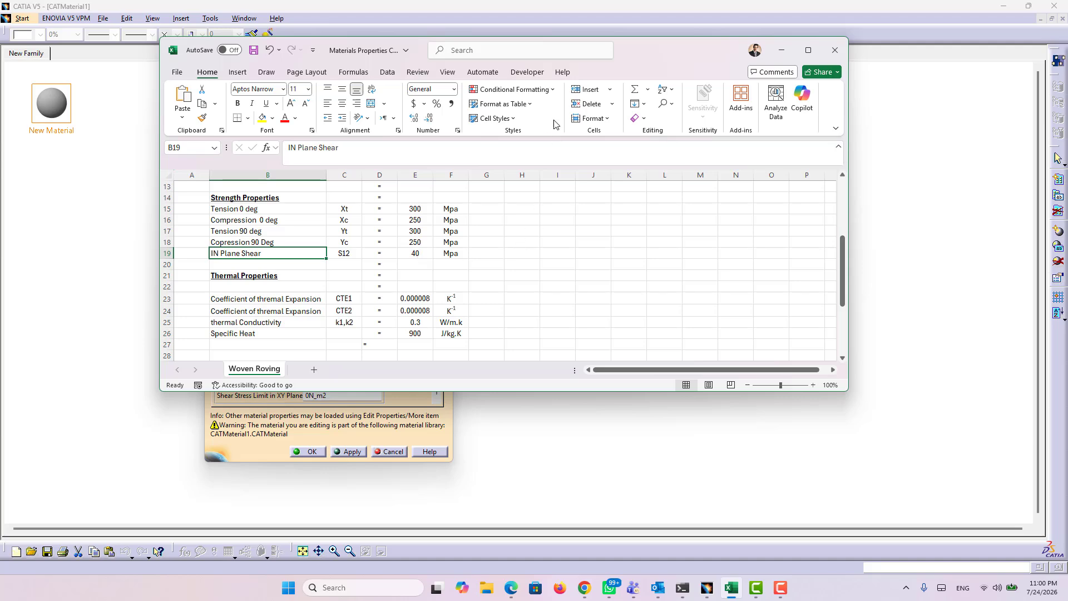
left_click(781, 50)
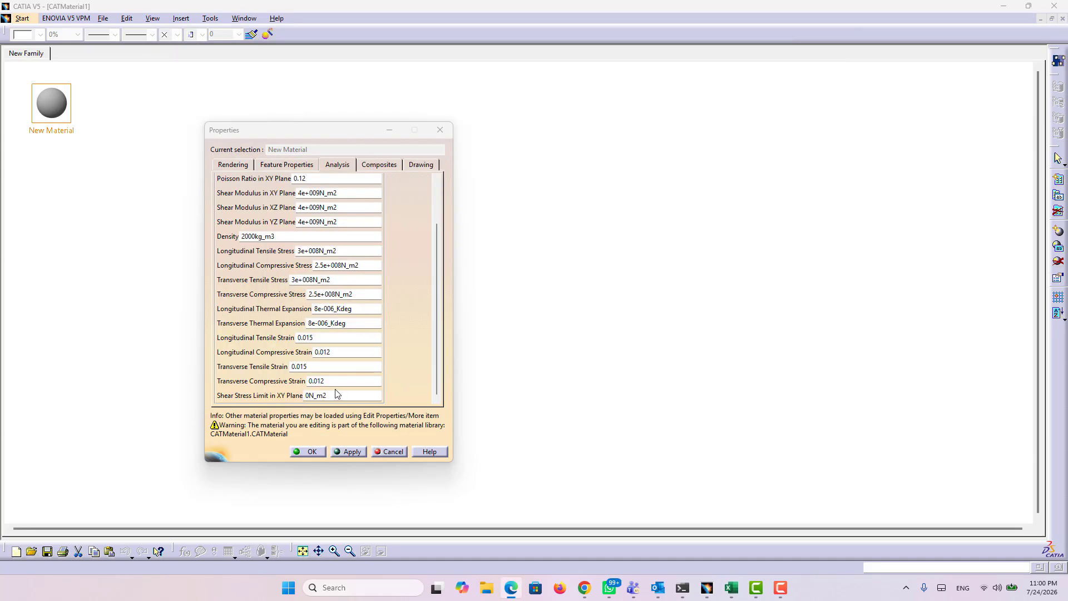
left_click(310, 397)
left_click(307, 396)
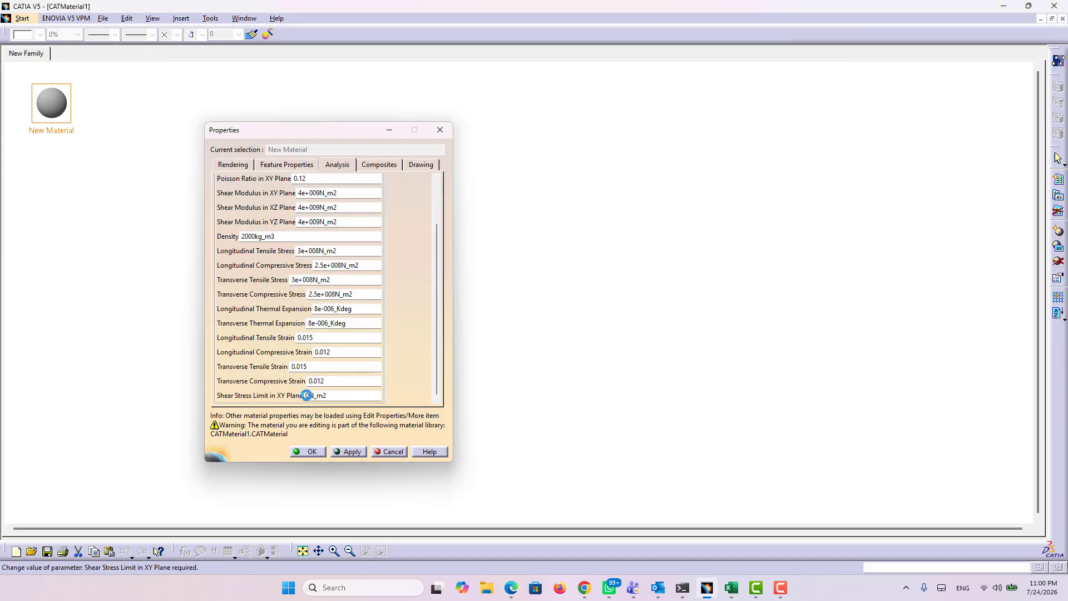
left_click_drag(308, 396, 304, 408)
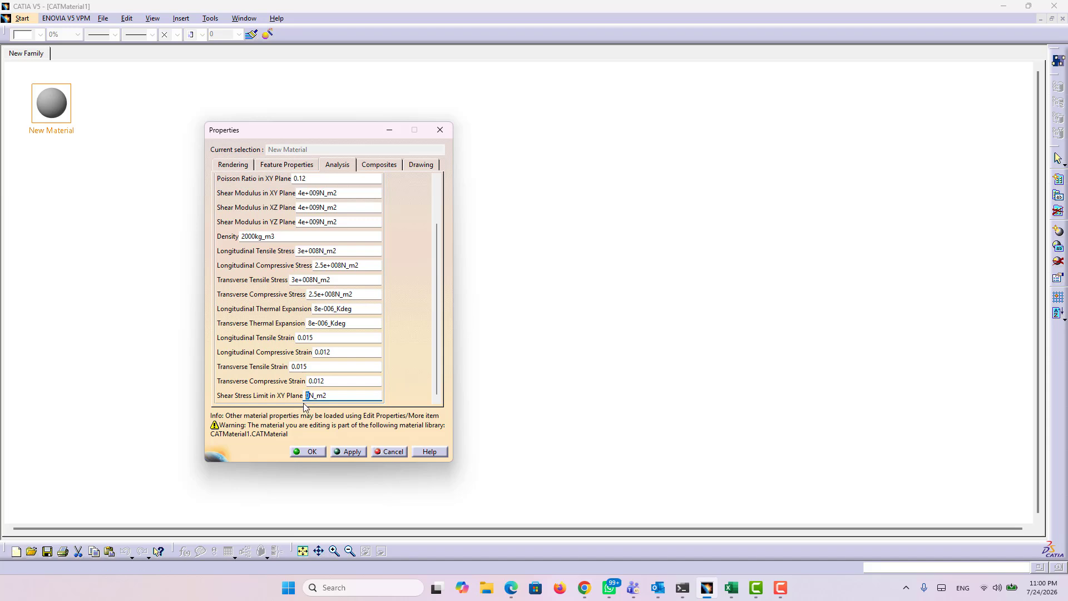
type("40000000")
- Add the Composites properties to the material, accept the warning, and set the Uncured thickness to 0.22 mm
left_click(375, 163)
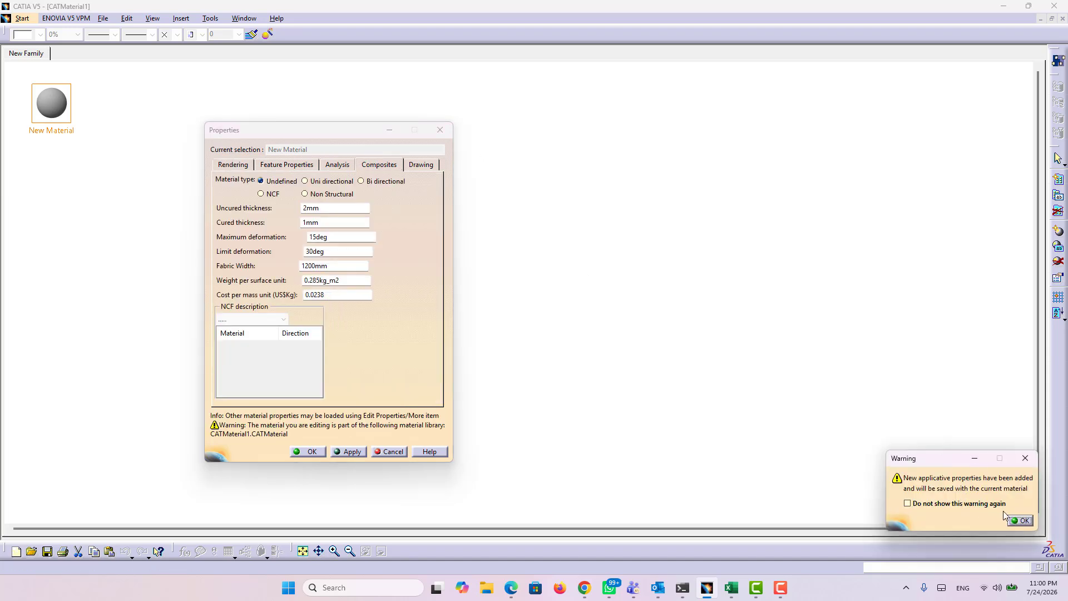
left_click(1021, 520)
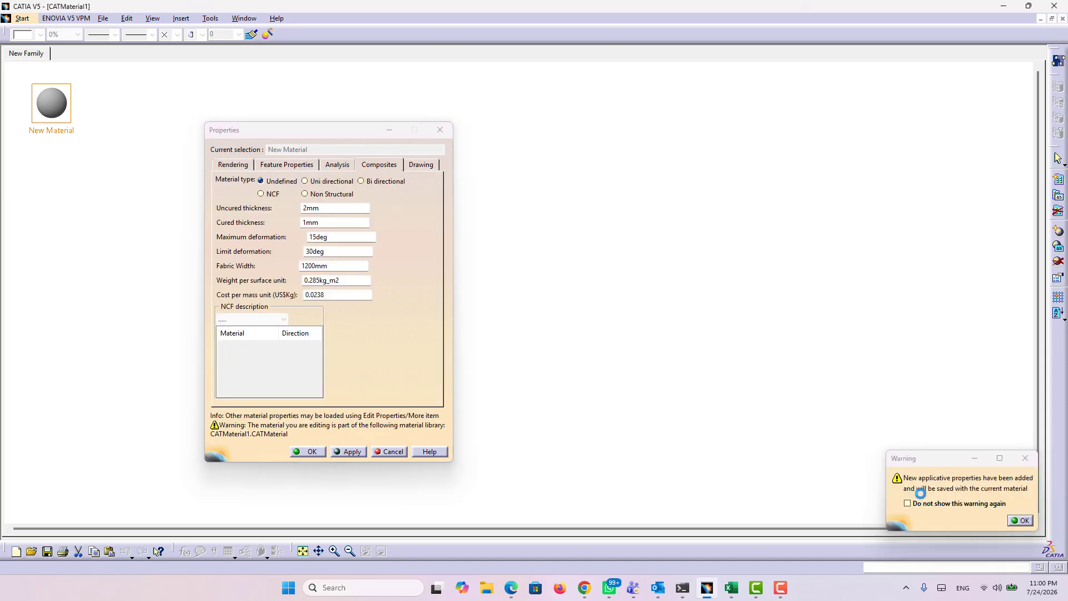
left_click(332, 209)
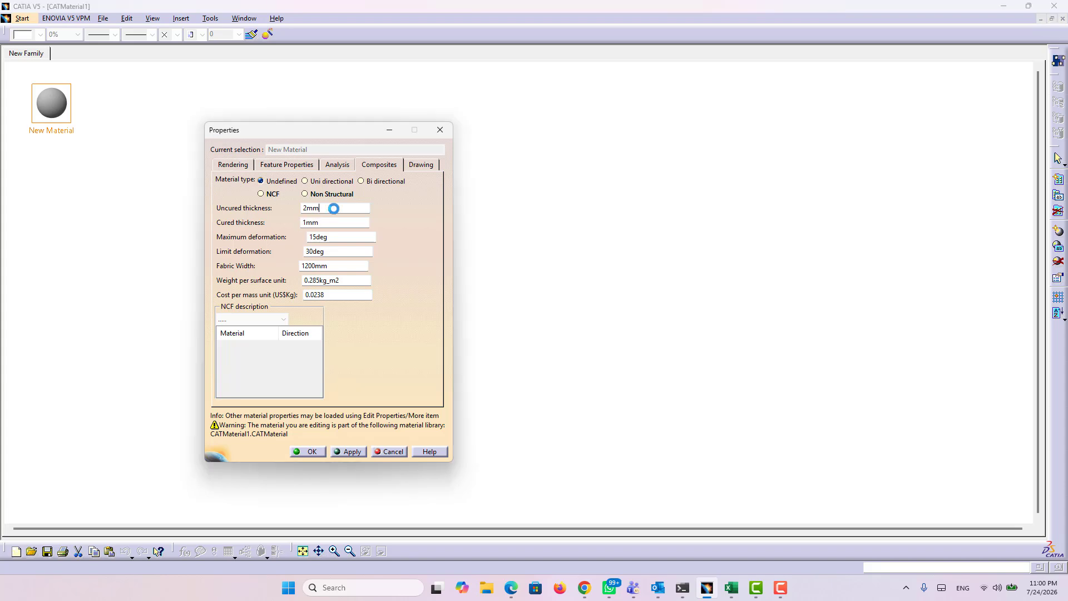
left_click_drag(324, 210, 253, 217)
type("0")
type(".000")
key("BackSpace")
key("BackSpace")
key("BackSpace")
type("22")
- Set the material's Cured thickness to 0.3 mm in the Composites properties
left_click(339, 221)
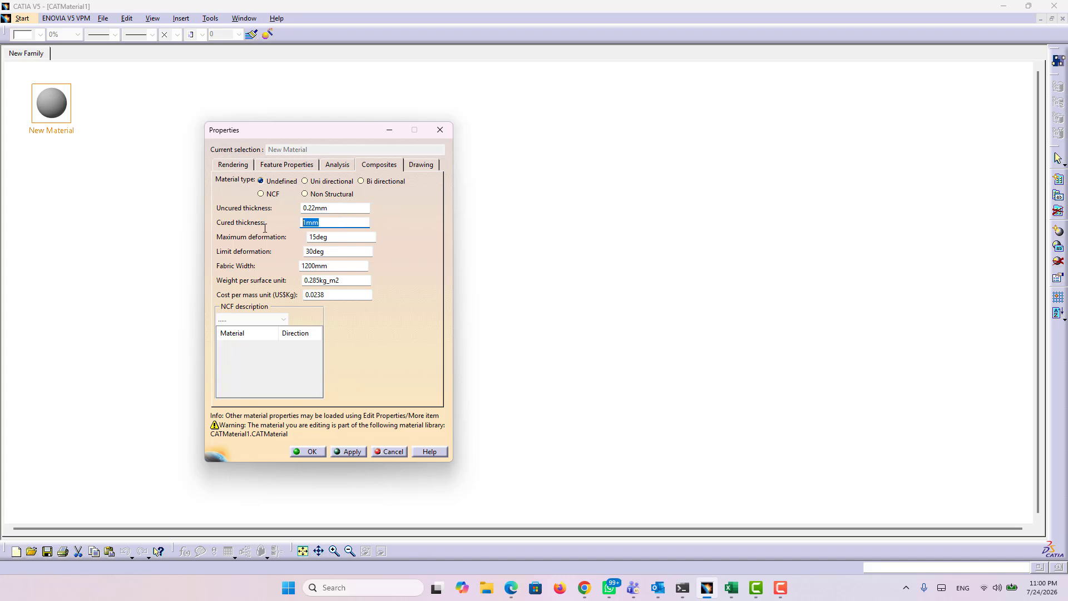
type("0.3")
key("Tab")
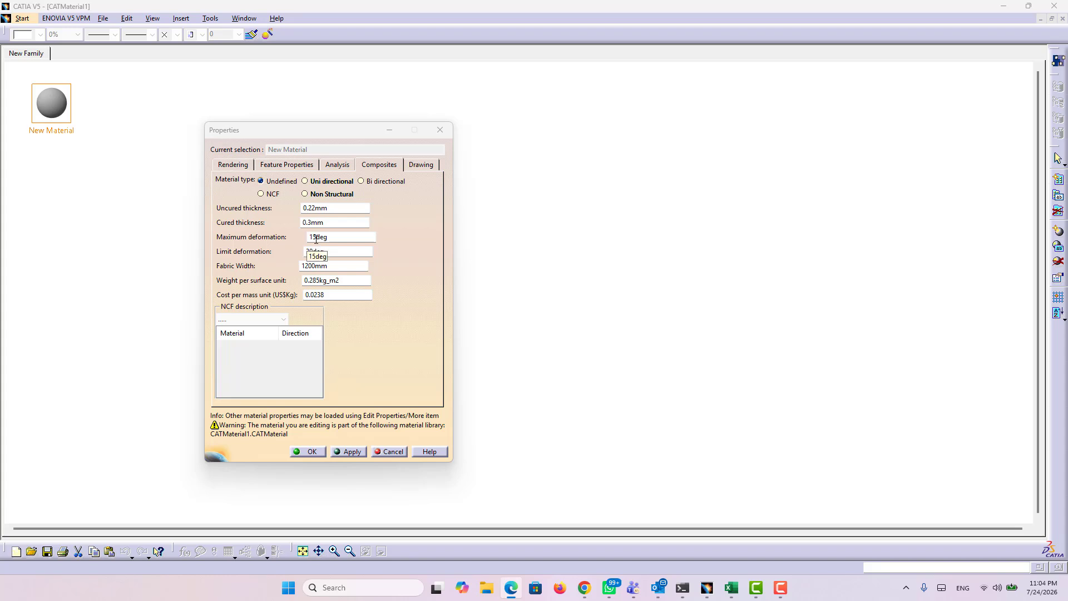
left_click(318, 238)
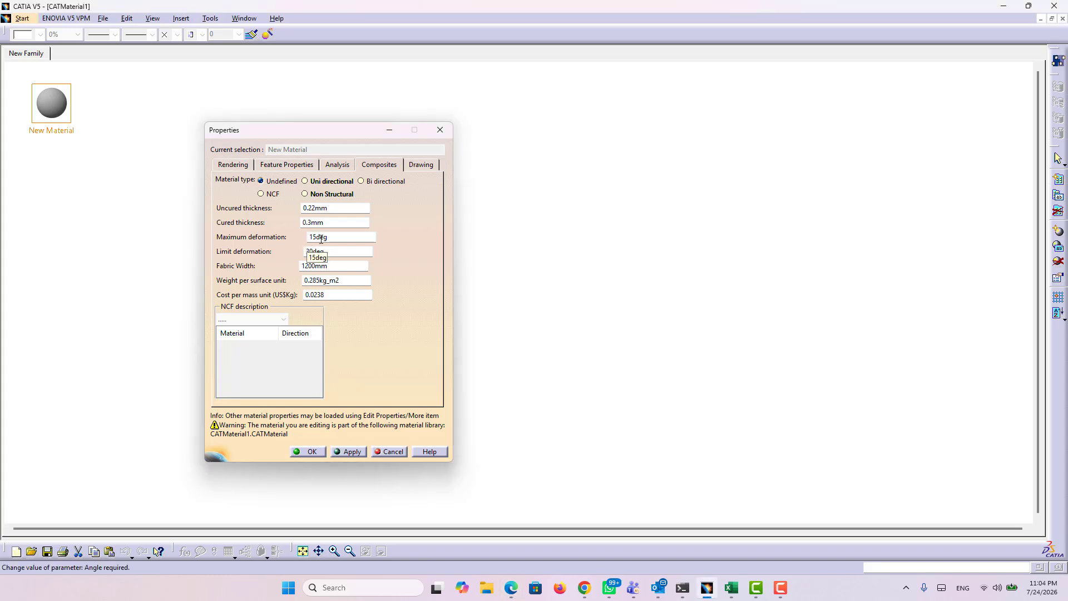
- Set the Maximum deformation to 12 deg and the Limit deformation to 8 deg in the Composites properties
left_click(319, 236)
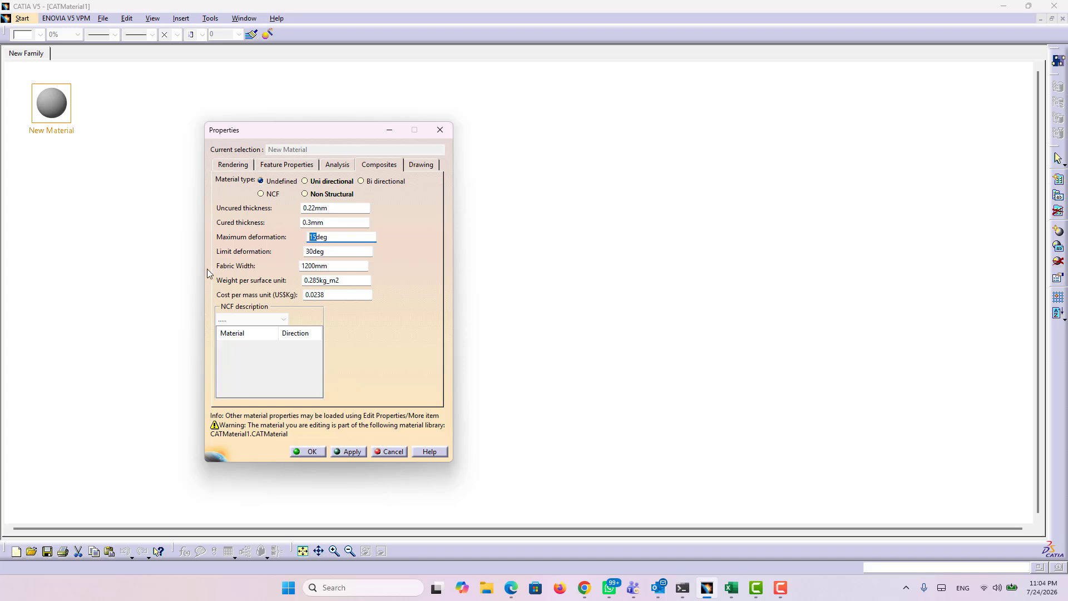
key("BackSpace")
type("2")
left_click(318, 251)
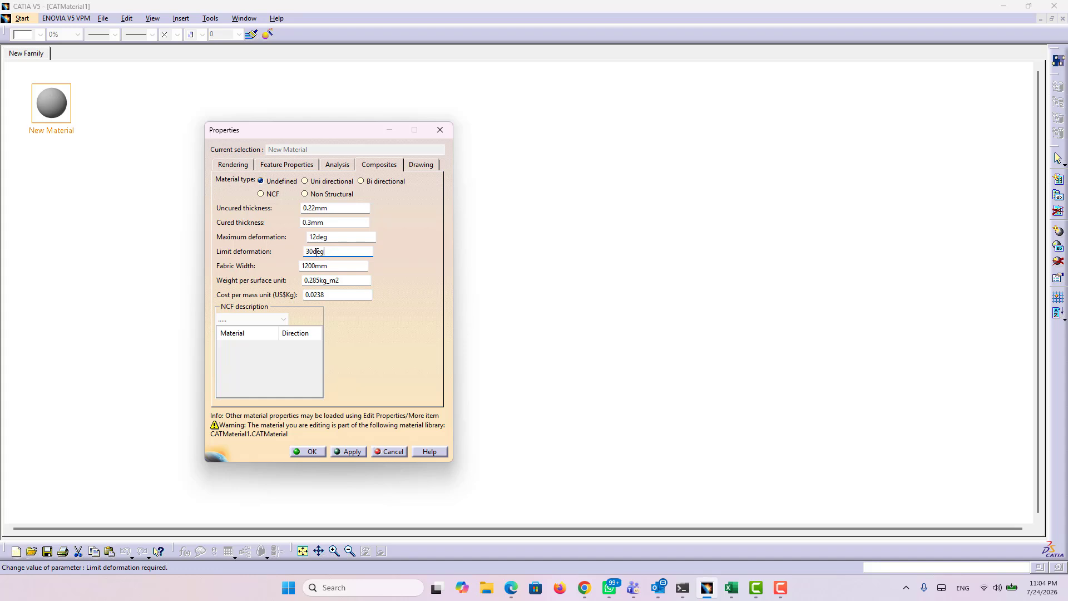
left_click_drag(315, 252, 303, 254)
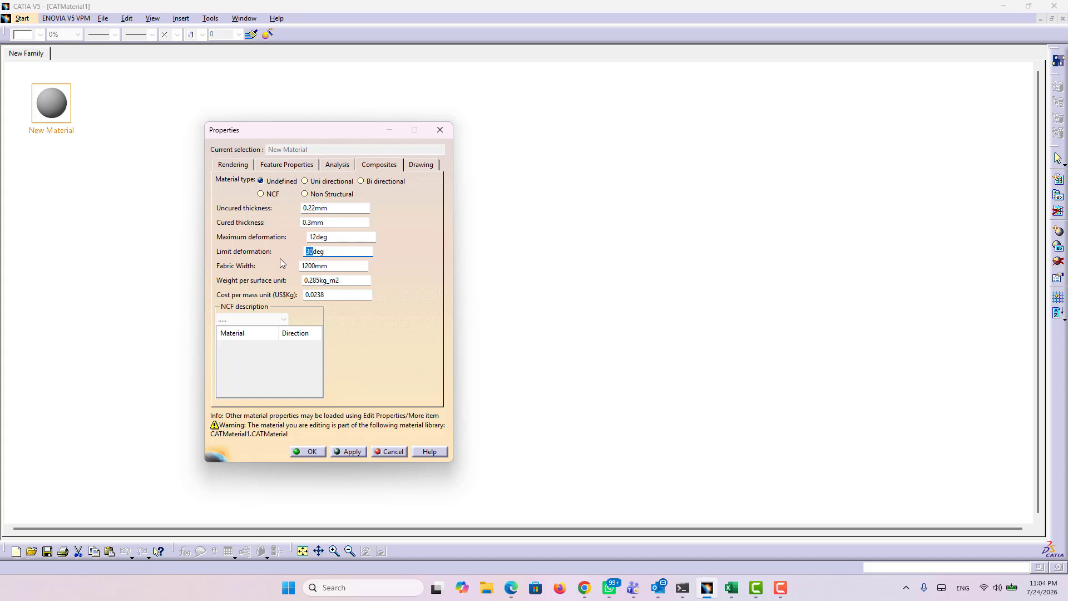
type("8")
- Set the composite material type to Bi directional, apply the material properties, and close the properties dialog
left_click(368, 183)
left_click(359, 450)
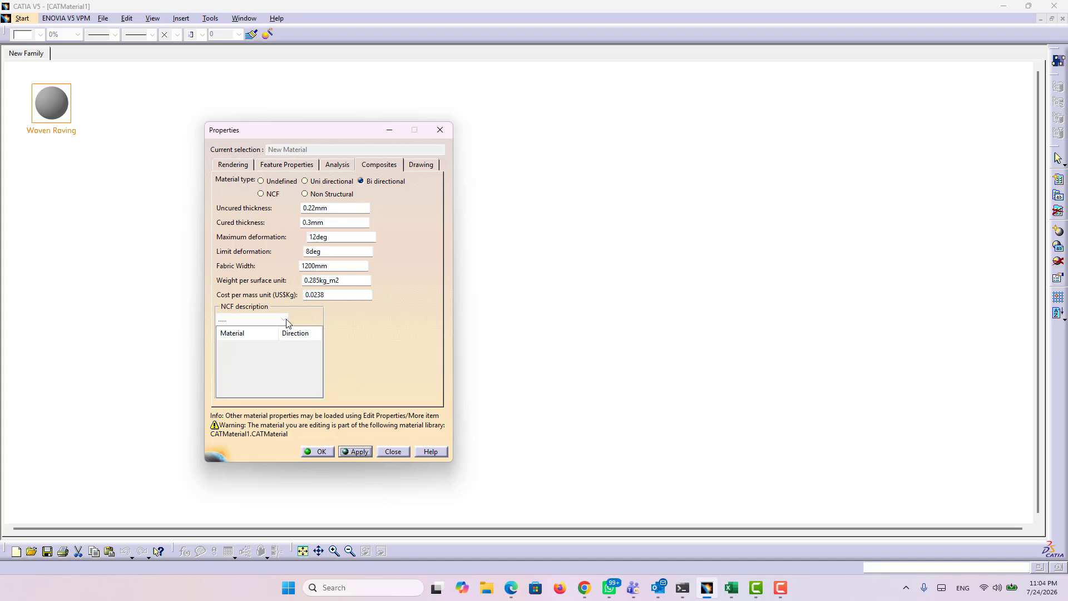
left_click(357, 451)
left_click(323, 452)
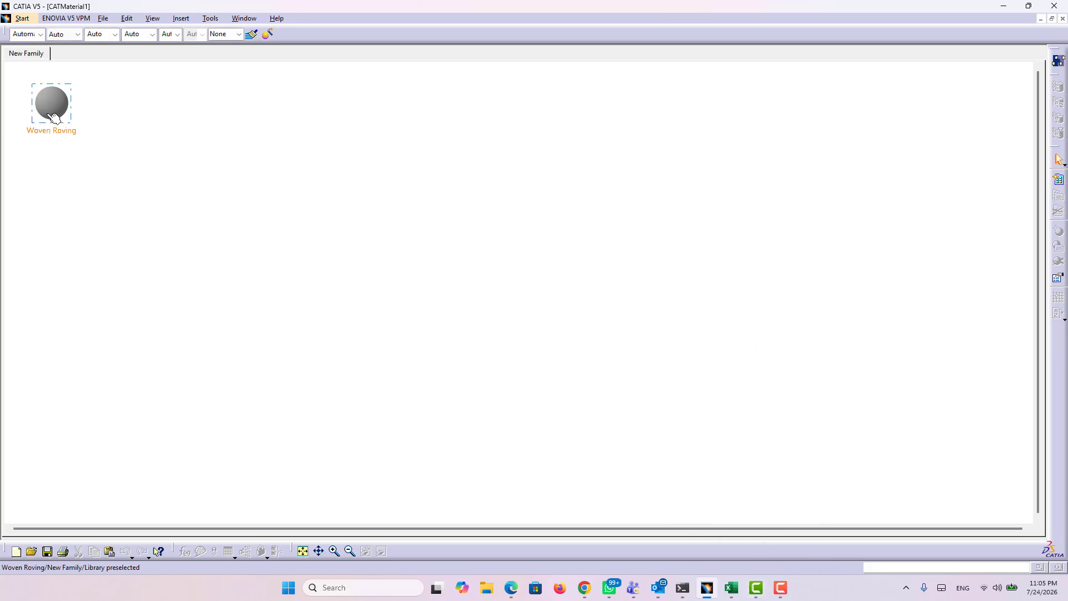
- Close the material library and save it as CATMaterialFRP 2 in the Abaqus Material folder
left_click(1064, 19)
left_click(521, 317)
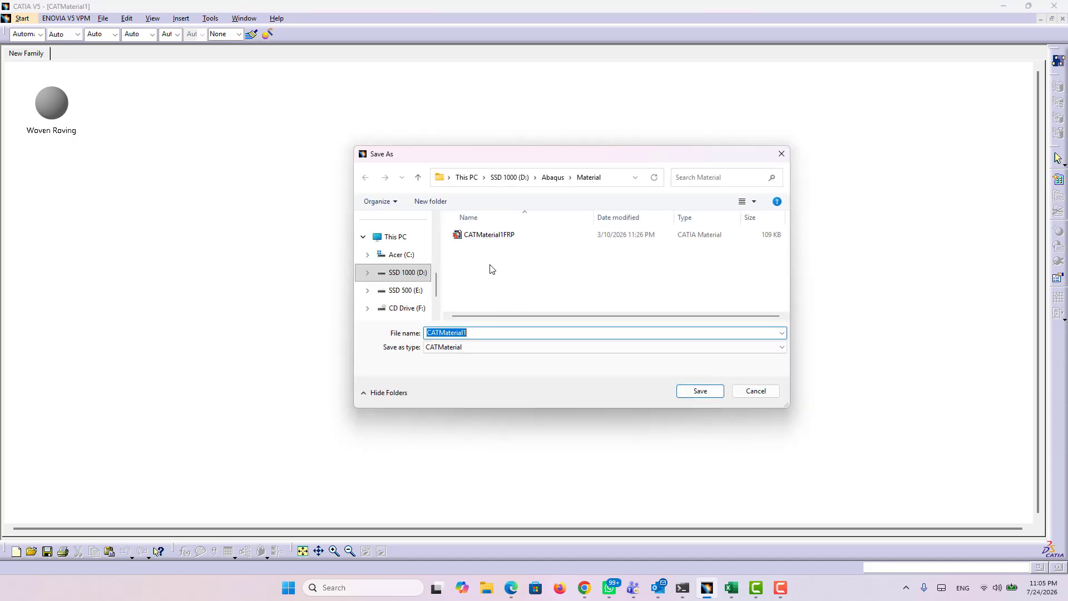
left_click(504, 280)
left_click(467, 332)
left_click(480, 332)
key("BackSpace")
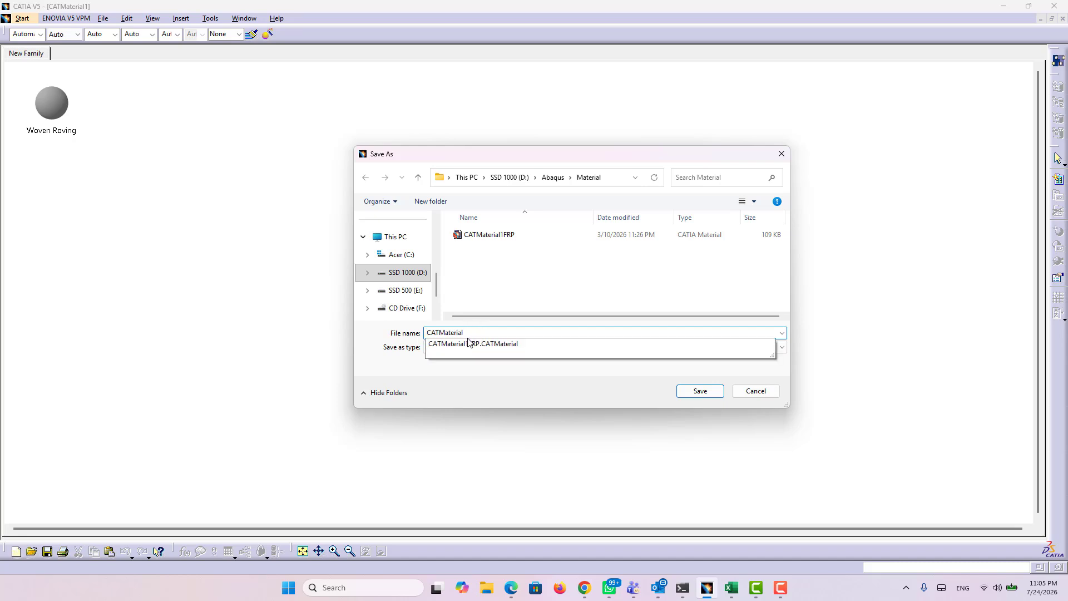
type("FRP 2")
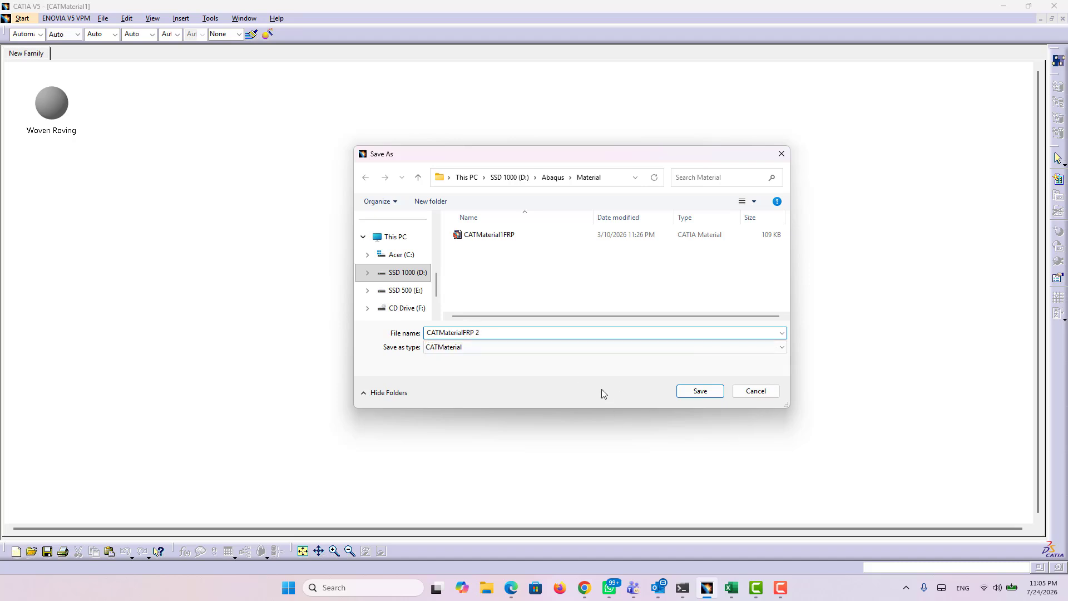
left_click(701, 391)
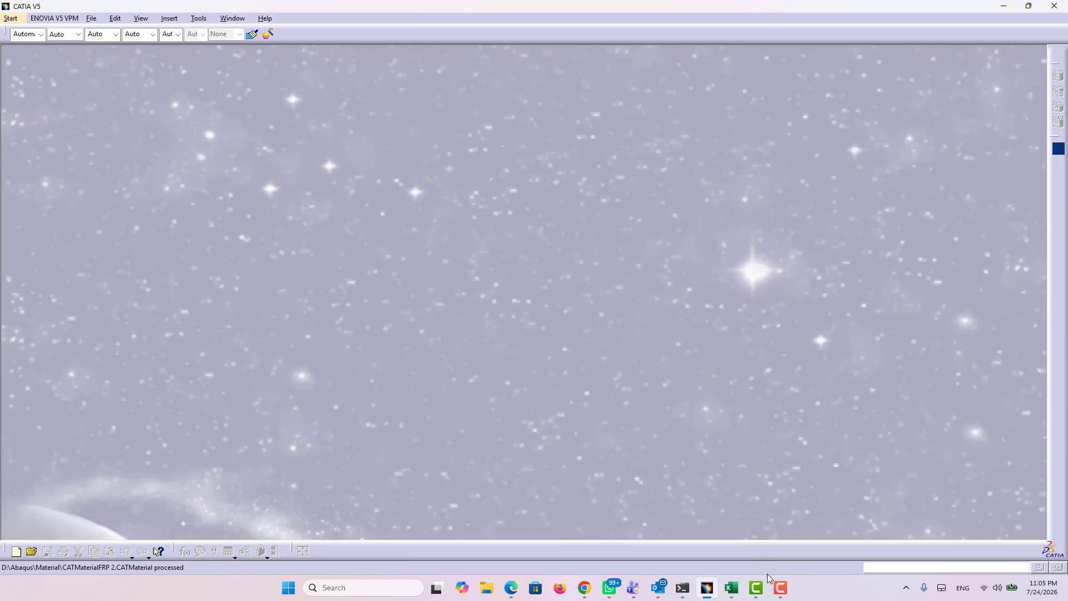